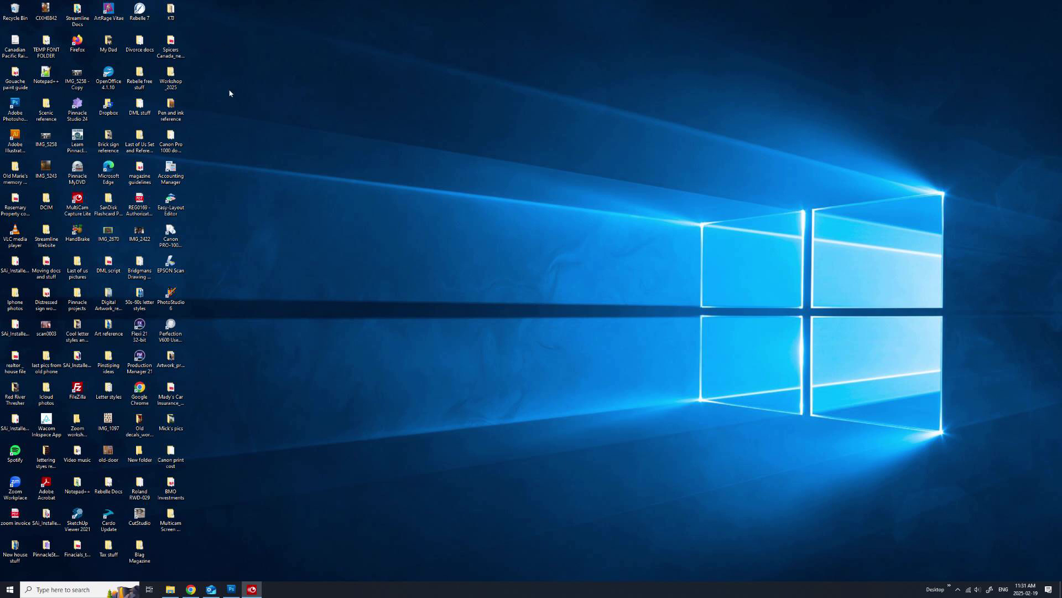
Launch Rebelle 7 and look through the canvas textures and colors available for a new artwork.
{"action": "double_click", "coordinate": [139, 12]}
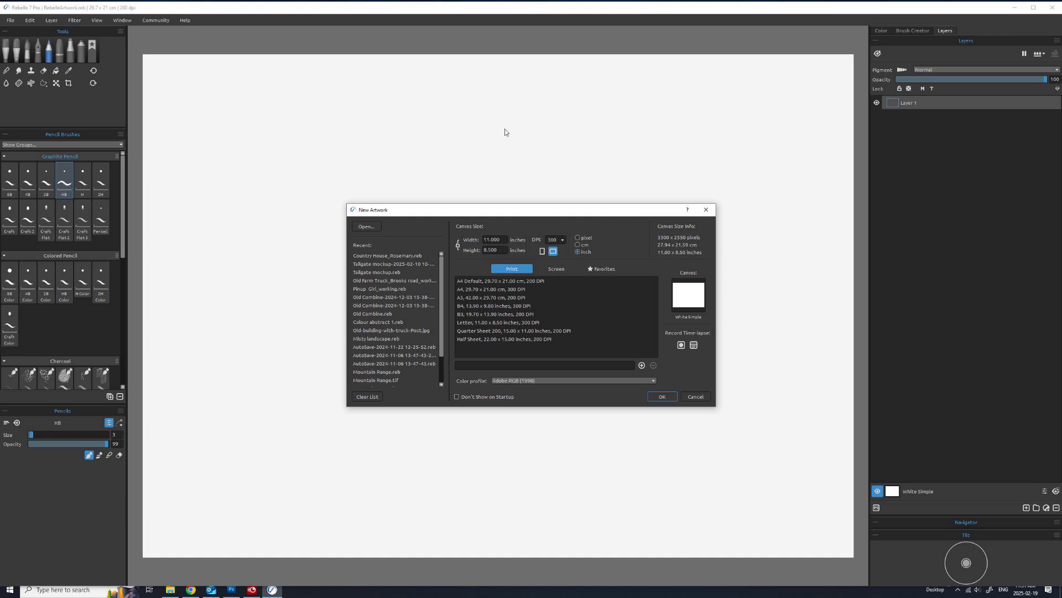
{"action": "left_click_drag", "start_coordinate": [500, 213], "coordinate": [469, 169]}
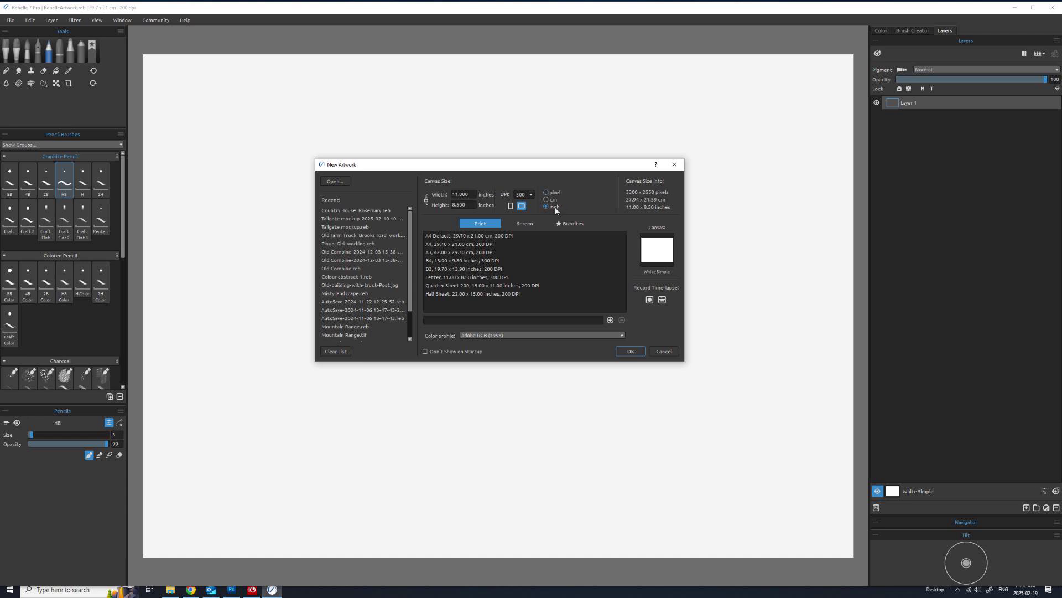
{"action": "left_click", "coordinate": [643, 250]}
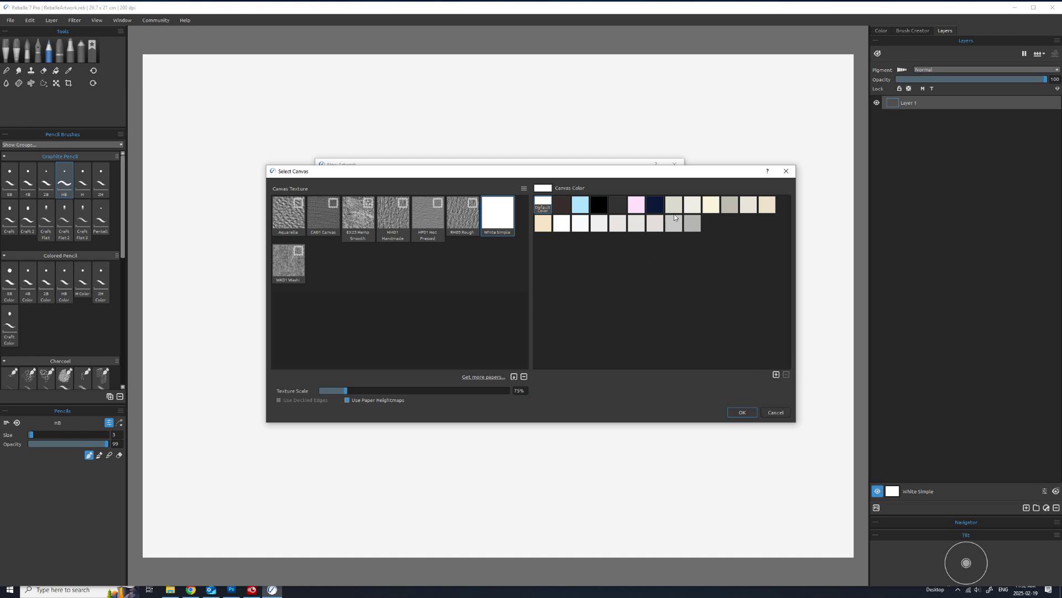
{"action": "left_click", "coordinate": [786, 171]}
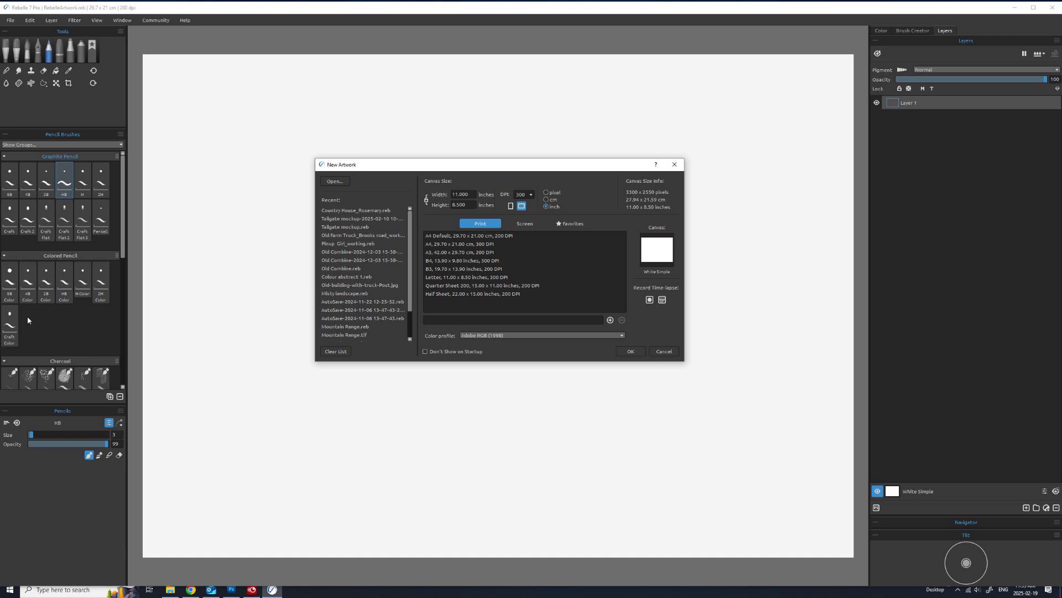
Open the recent artwork Country House_Rosemary.reb and inspect the sketch's lines and paper texture up close.
{"action": "left_click", "coordinate": [7, 56]}
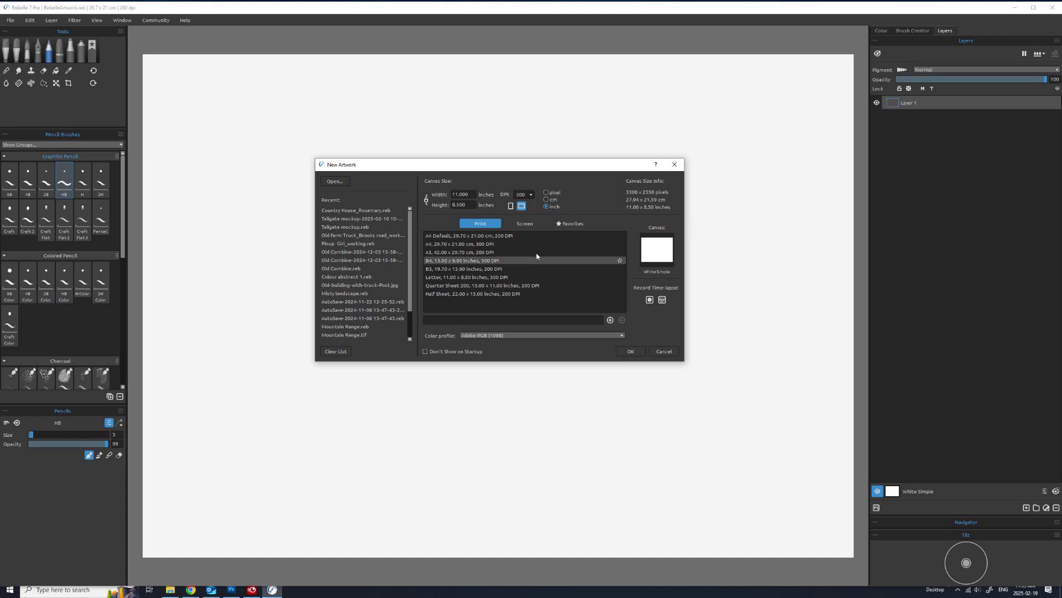
{"action": "double_click", "coordinate": [370, 214]}
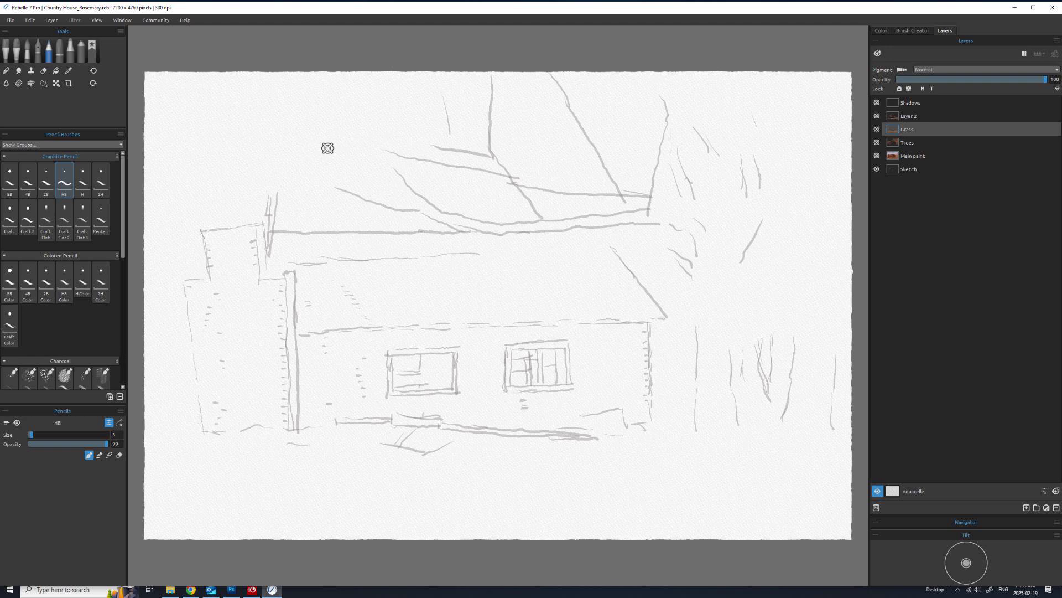
{"action": "scroll", "coordinate": [418, 223], "scroll_direction": "down", "scroll_amount": 2}
{"action": "scroll", "coordinate": [424, 215], "scroll_direction": "up", "scroll_amount": 3}
{"action": "scroll", "coordinate": [424, 222], "scroll_direction": "up", "scroll_amount": 2}
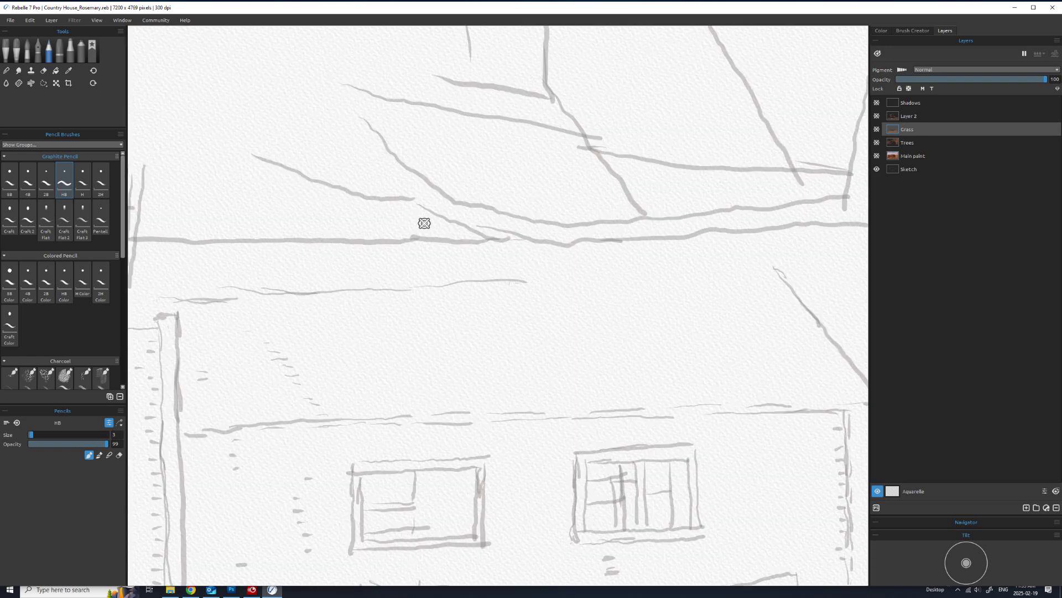
{"action": "scroll", "coordinate": [424, 220], "scroll_direction": "up", "scroll_amount": 2}
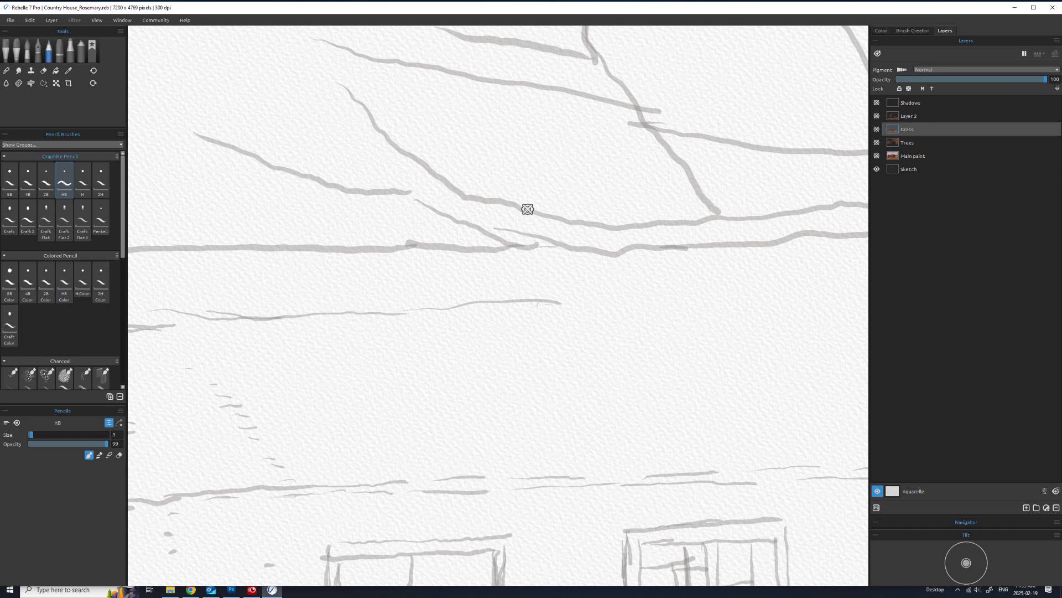
{"action": "scroll", "coordinate": [544, 278], "scroll_direction": "down", "scroll_amount": 5}
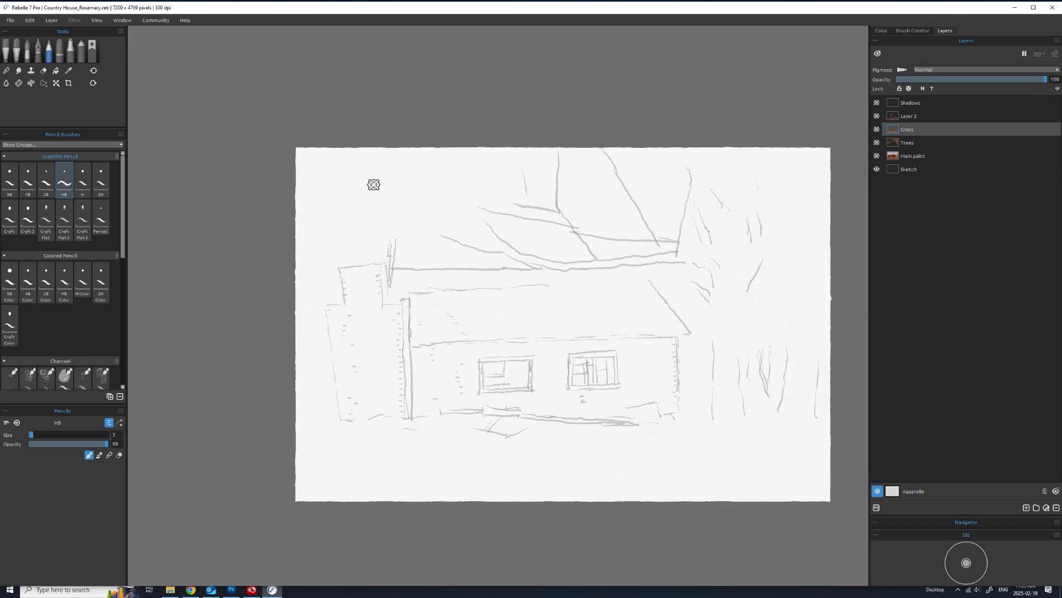
Test the HB graphite pencil at size 22 with a scribble on the Sketch layer and undo it.
{"action": "left_click", "coordinate": [6, 50]}
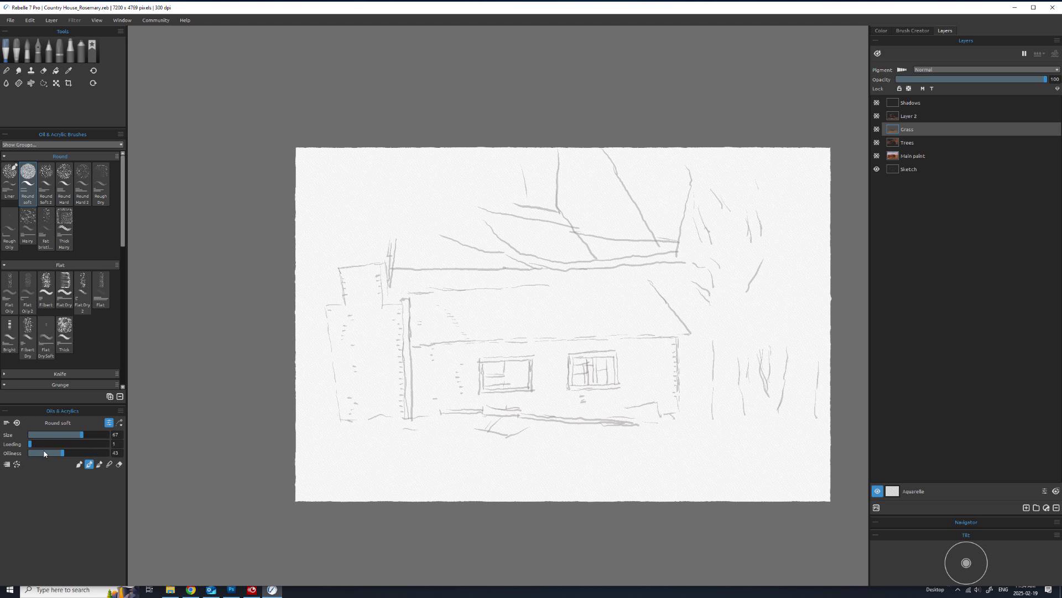
{"action": "left_click", "coordinate": [47, 54]}
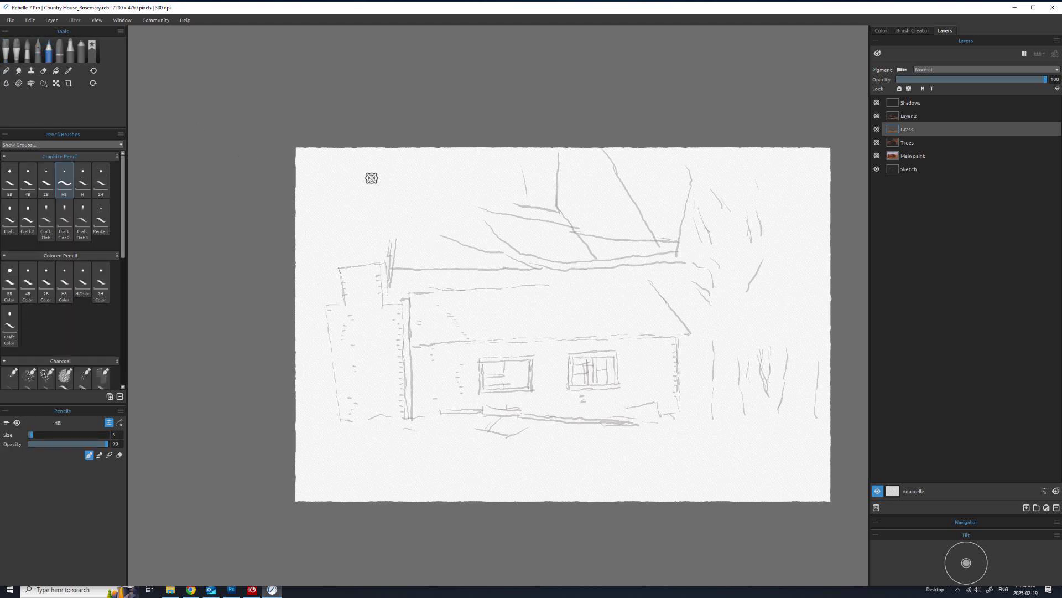
{"action": "left_click", "coordinate": [945, 168]}
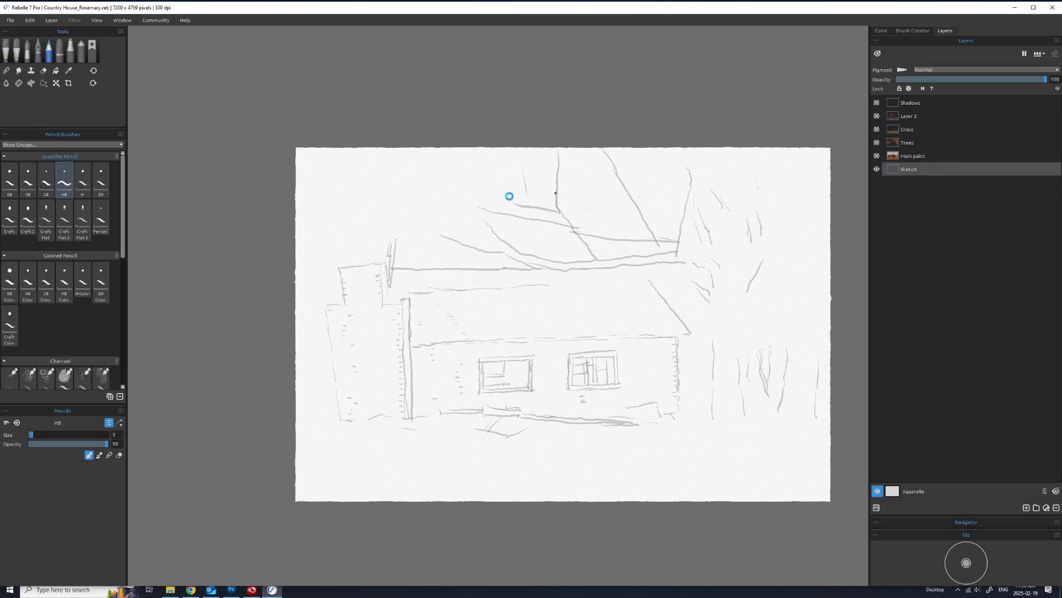
{"action": "left_click_drag", "start_coordinate": [31, 435], "coordinate": [46, 434]}
{"action": "mouse_move", "coordinate": [430, 165]}
{"action": "left_mouse_down"}
{"action": "mouse_move", "coordinate": [385, 175]}
{"action": "mouse_move", "coordinate": [376, 195]}
{"action": "mouse_move", "coordinate": [402, 196]}
{"action": "mouse_move", "coordinate": [400, 177]}
{"action": "mouse_move", "coordinate": [337, 167]}
{"action": "mouse_move", "coordinate": [338, 221]}
{"action": "mouse_move", "coordinate": [335, 172]}
{"action": "mouse_move", "coordinate": [316, 198]}
{"action": "mouse_move", "coordinate": [350, 184]}
{"action": "left_mouse_up"}
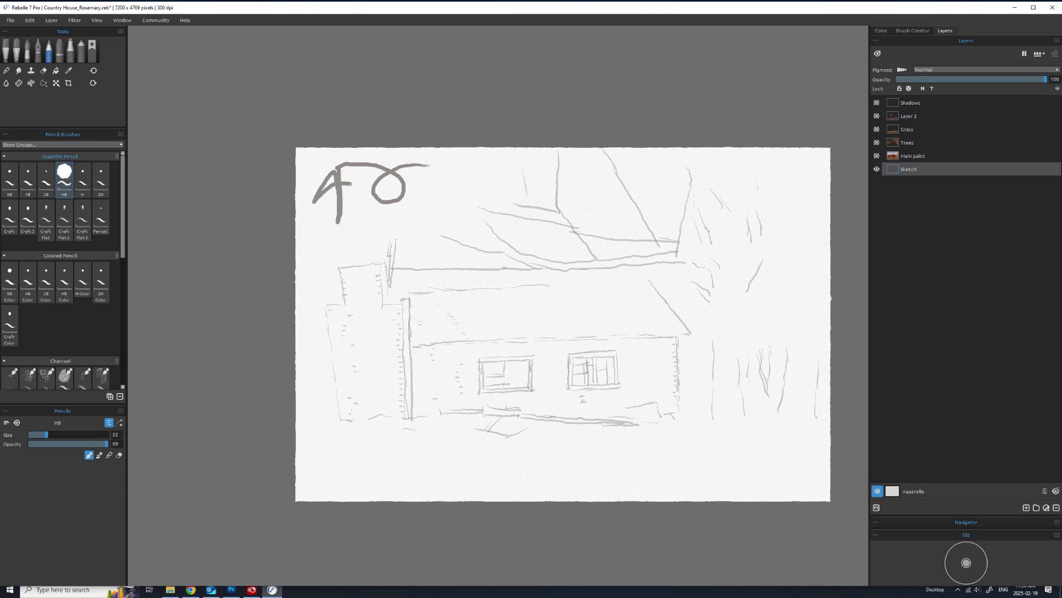
{"action": "key", "text": "ctrl+z"}
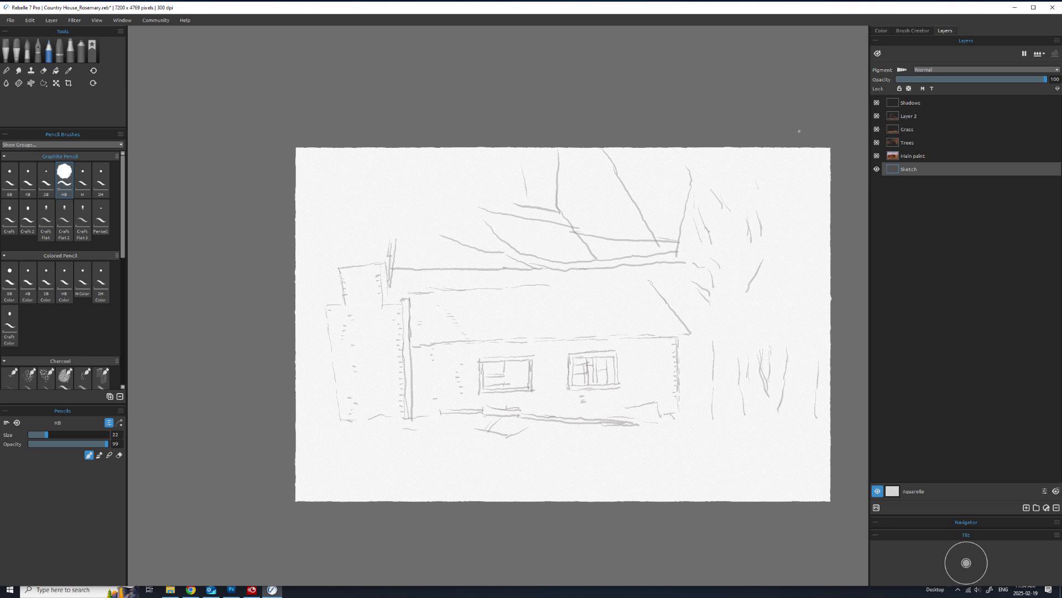
Select the Main paint layer and make it visible.
{"action": "left_click", "coordinate": [936, 156]}
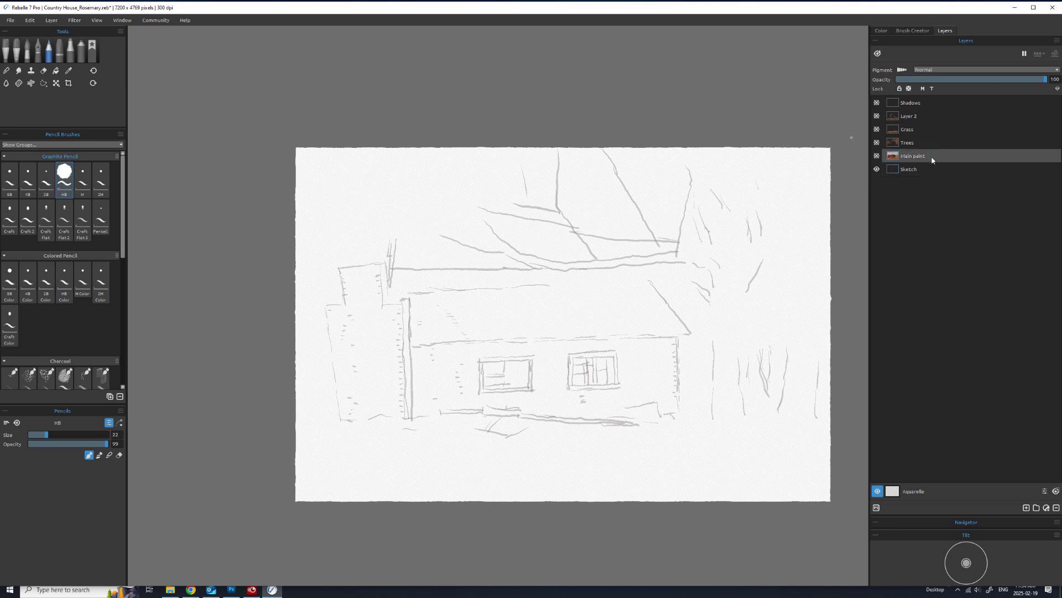
{"action": "left_click", "coordinate": [876, 156]}
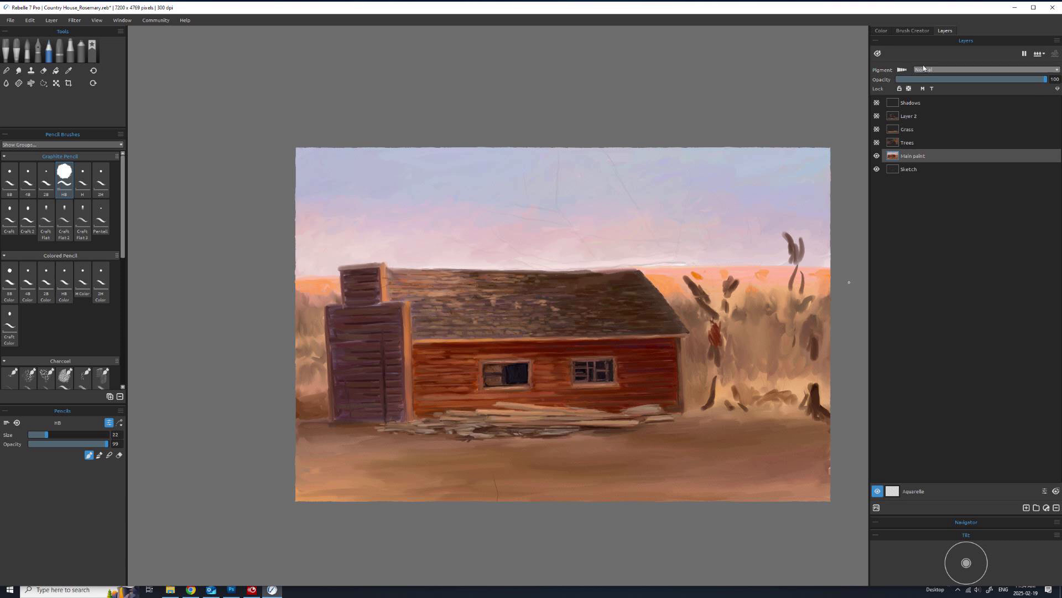
Display the color wheel and open the Mixing Palette, placing it over the middle of the canvas.
{"action": "left_click", "coordinate": [881, 31]}
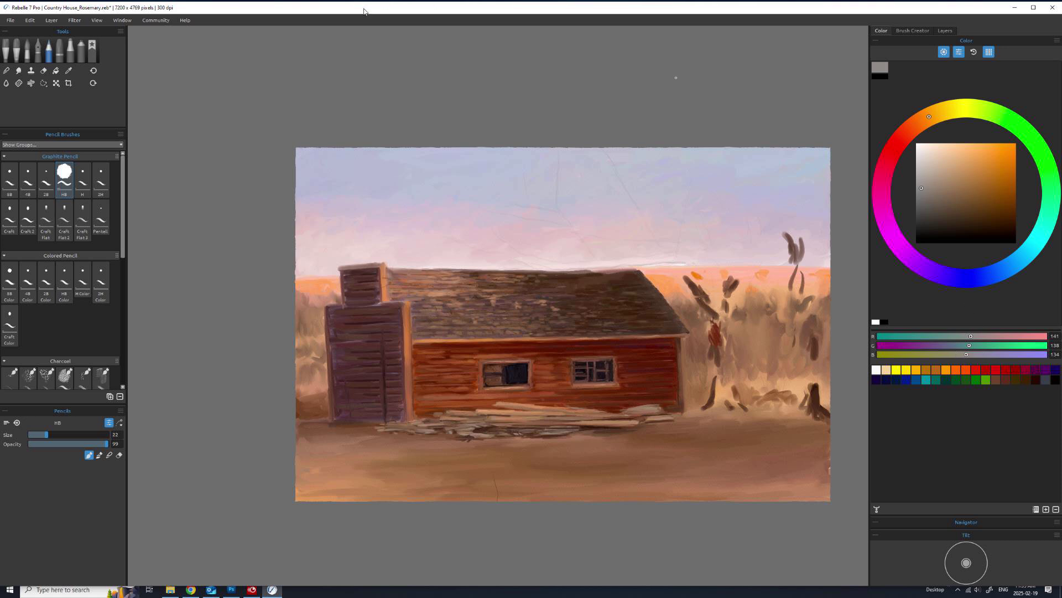
{"action": "left_click", "coordinate": [119, 21]}
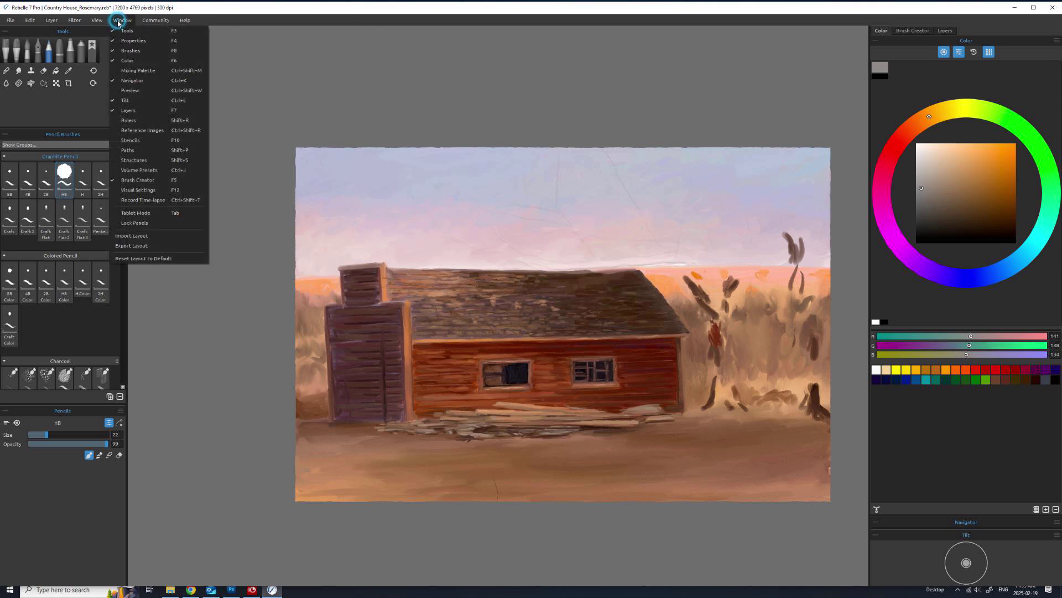
{"action": "left_click", "coordinate": [127, 72]}
{"action": "left_click", "coordinate": [604, 43]}
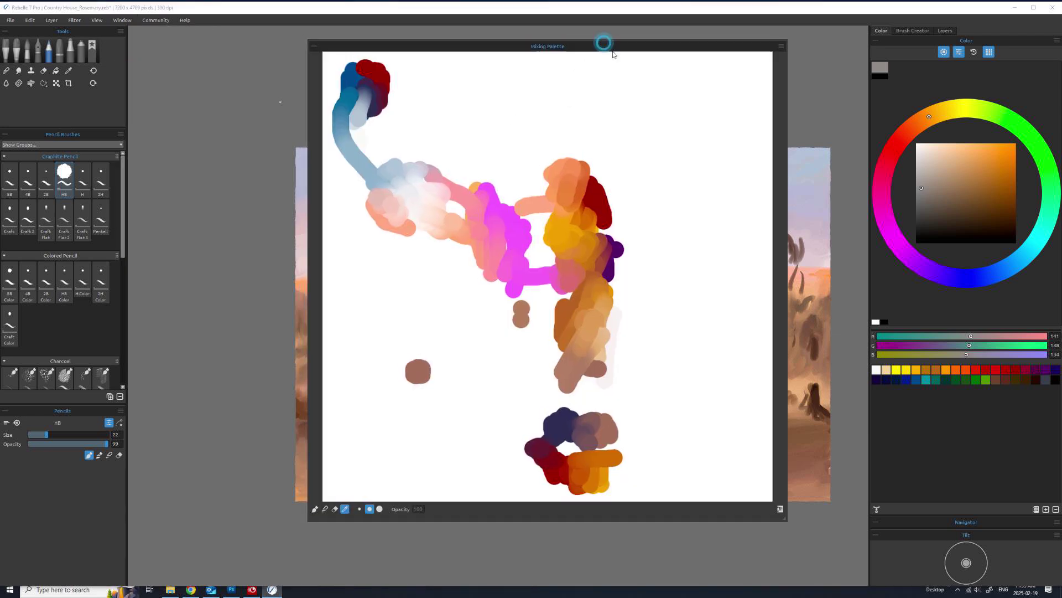
{"action": "left_click_drag", "start_coordinate": [612, 53], "coordinate": [651, 74]}
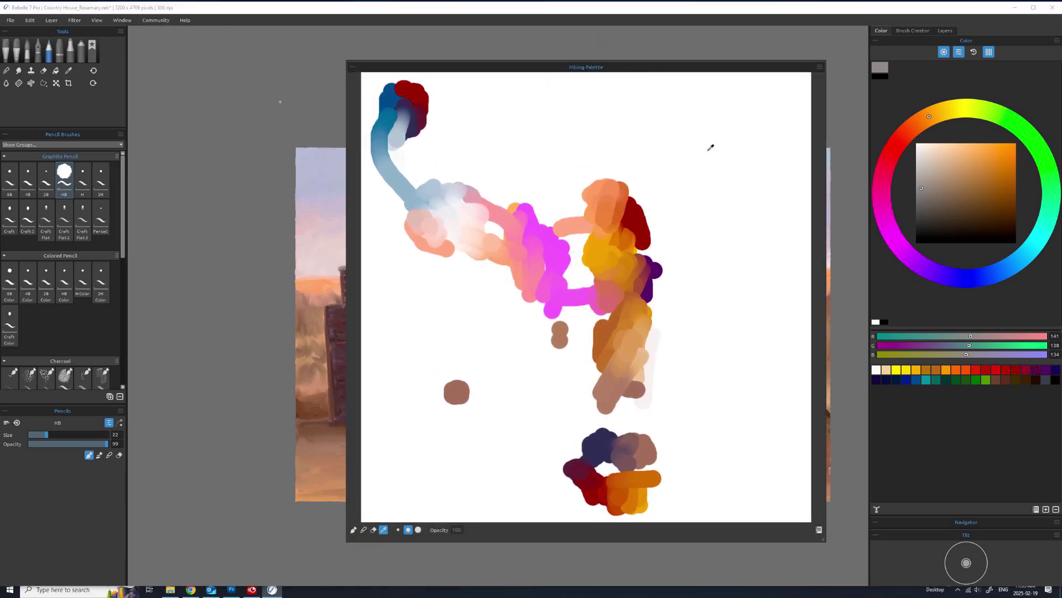
Paint a gray stroke and a bright red swatch on empty areas of the Mixing Palette.
{"action": "left_click", "coordinate": [906, 143]}
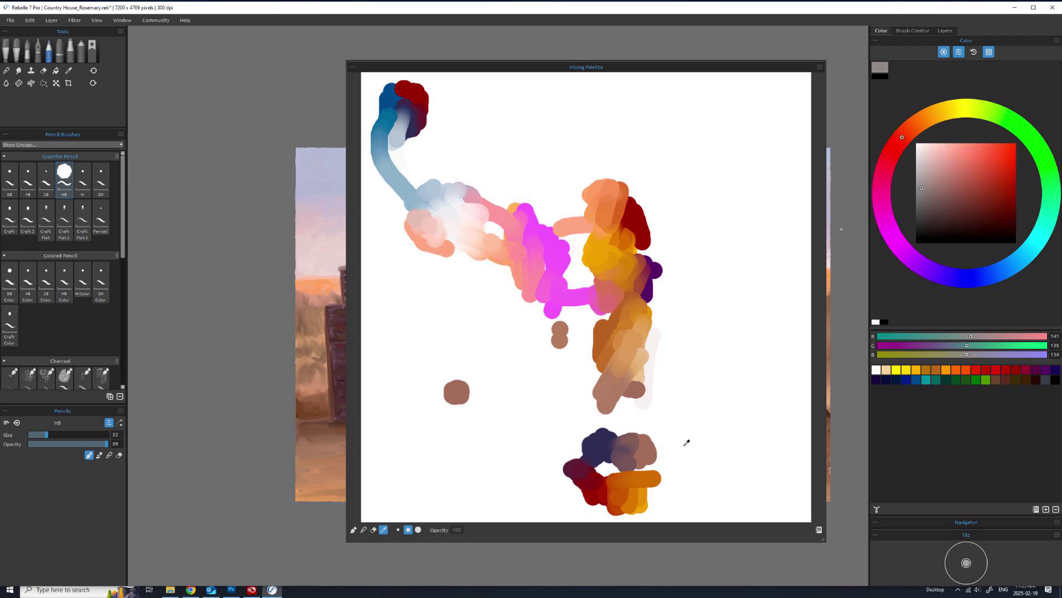
{"action": "left_click", "coordinate": [355, 530]}
{"action": "mouse_move", "coordinate": [584, 153]}
{"action": "left_mouse_down"}
{"action": "mouse_move", "coordinate": [548, 156]}
{"action": "mouse_move", "coordinate": [599, 171]}
{"action": "mouse_move", "coordinate": [618, 149]}
{"action": "left_mouse_up"}
{"action": "left_click", "coordinate": [982, 164]}
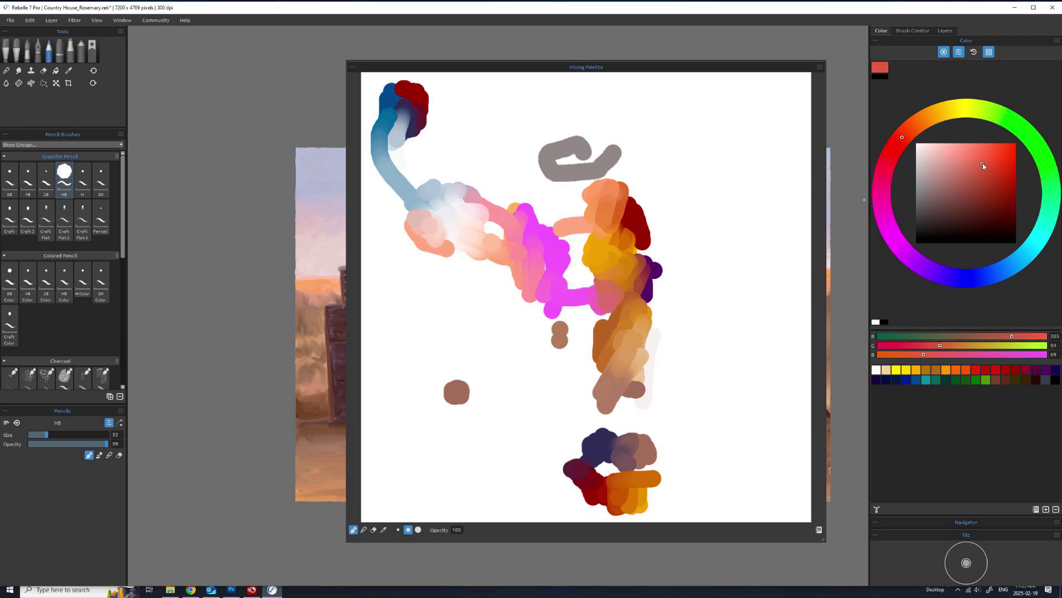
{"action": "left_click", "coordinate": [1003, 154]}
{"action": "mouse_move", "coordinate": [748, 113]}
{"action": "left_mouse_down"}
{"action": "mouse_move", "coordinate": [679, 141]}
{"action": "mouse_move", "coordinate": [728, 120]}
{"action": "left_mouse_up"}
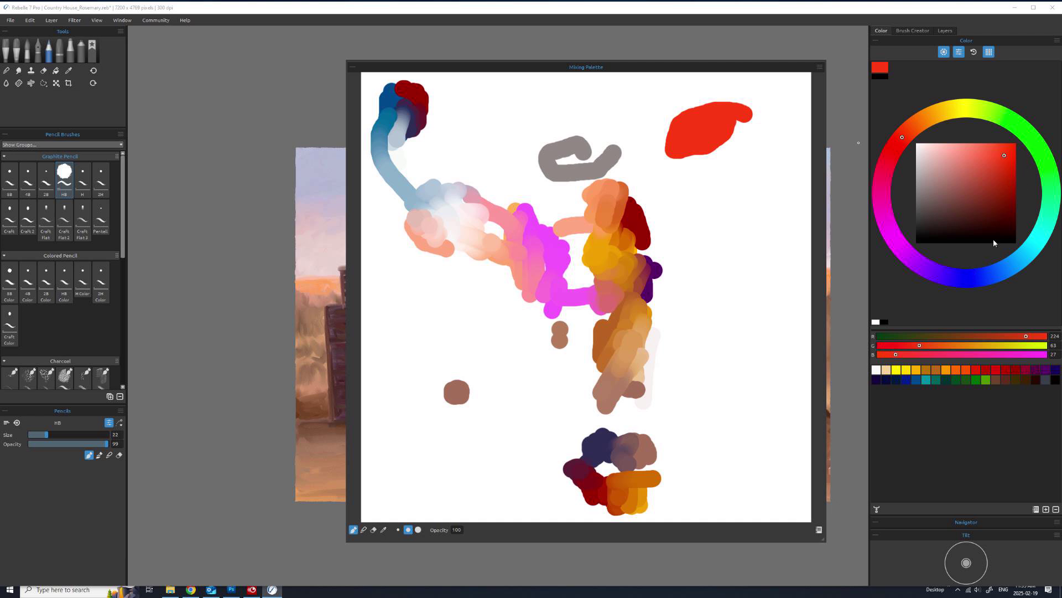
Choose a bright yellow and paint a swatch of it just below the red one on the Mixing Palette.
{"action": "left_click", "coordinate": [1030, 137]}
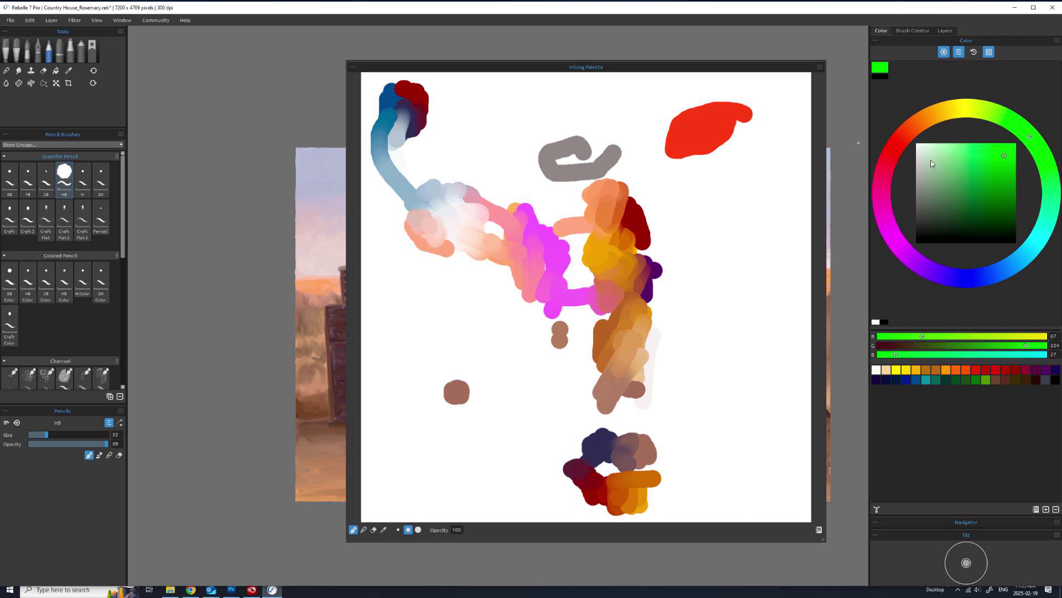
{"action": "left_click", "coordinate": [965, 109]}
{"action": "left_click_drag", "start_coordinate": [731, 156], "coordinate": [694, 180]}
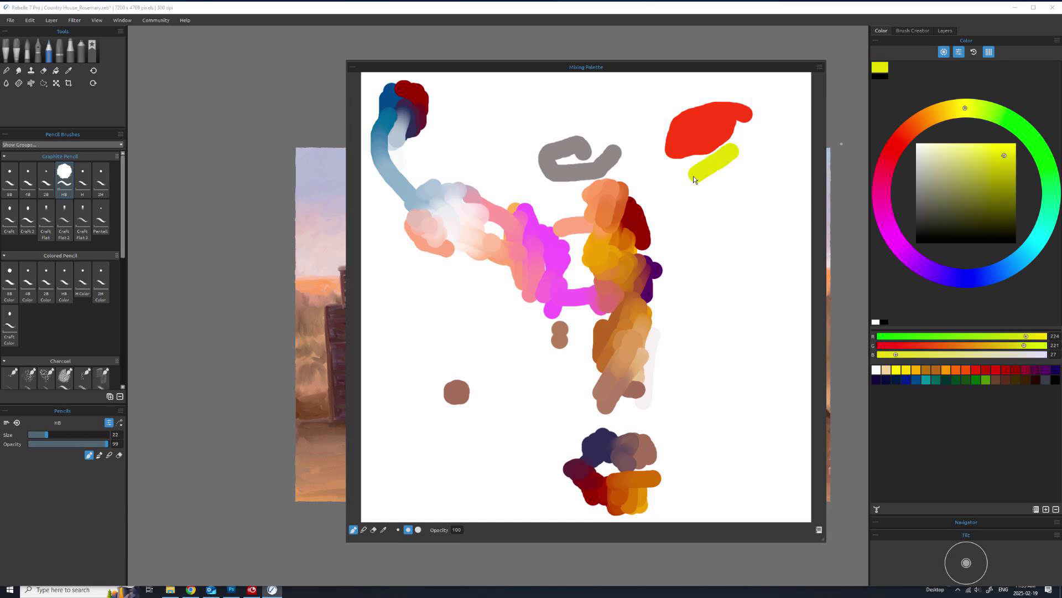
{"action": "mouse_move", "coordinate": [752, 144]}
{"action": "left_mouse_down"}
{"action": "mouse_move", "coordinate": [694, 192]}
{"action": "mouse_move", "coordinate": [753, 166]}
{"action": "left_mouse_up"}
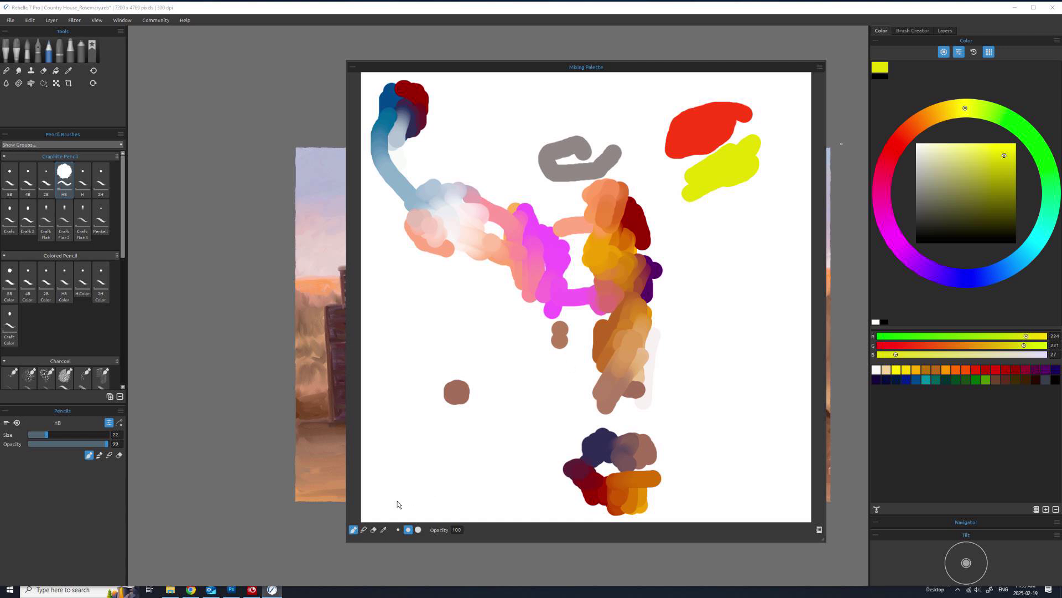
Blend the red and yellow swatches into orange where they meet on the Mixing Palette.
{"action": "left_click", "coordinate": [363, 529]}
{"action": "left_click_drag", "start_coordinate": [725, 137], "coordinate": [720, 143]}
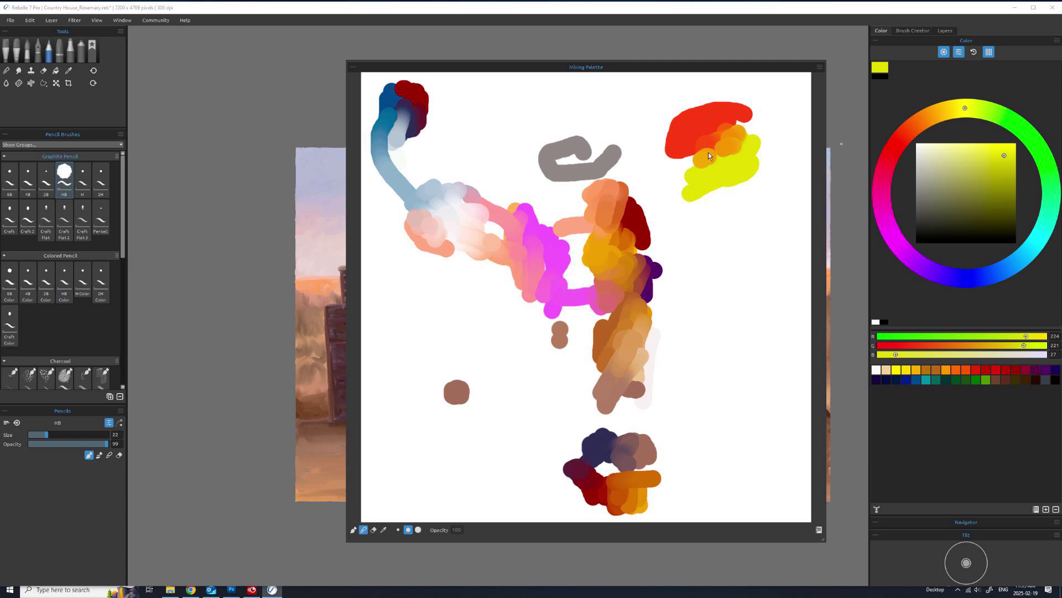
{"action": "left_click_drag", "start_coordinate": [722, 160], "coordinate": [727, 171]}
Sample the mixed orange as the paint color and move the Mixing Palette off the artwork.
{"action": "left_click", "coordinate": [383, 530]}
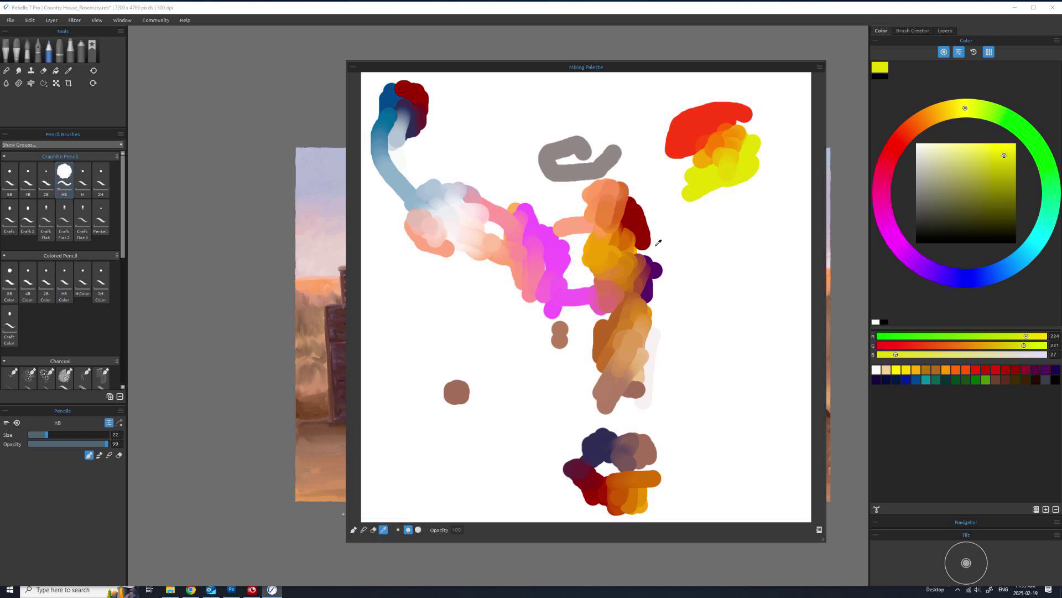
{"action": "left_click", "coordinate": [735, 138]}
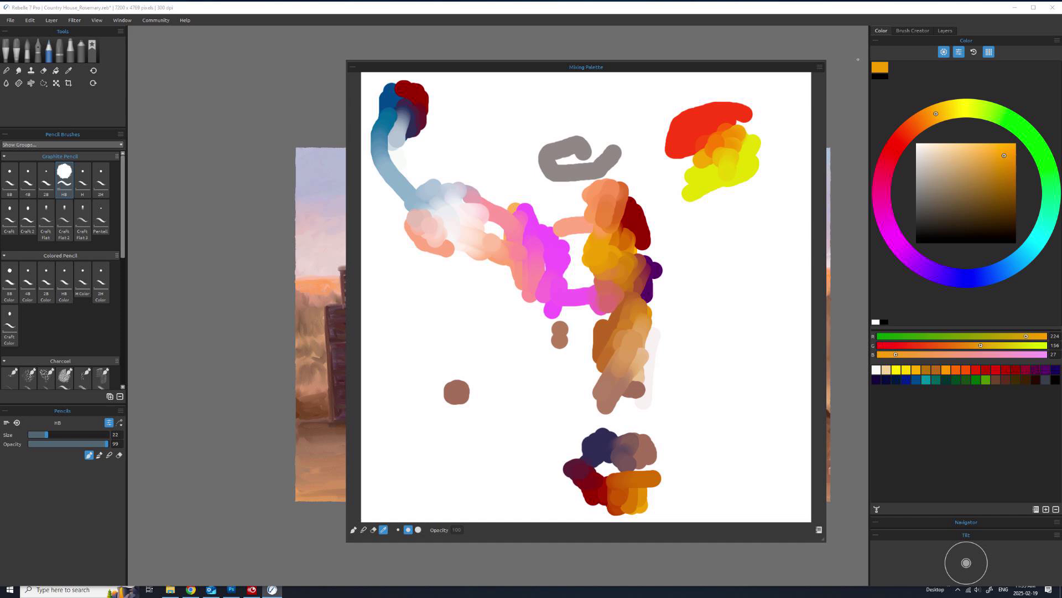
{"action": "mouse_move", "coordinate": [702, 68]}
{"action": "left_mouse_down"}
{"action": "mouse_move", "coordinate": [1061, 78]}
{"action": "mouse_move", "coordinate": [1061, 62]}
{"action": "left_mouse_up"}
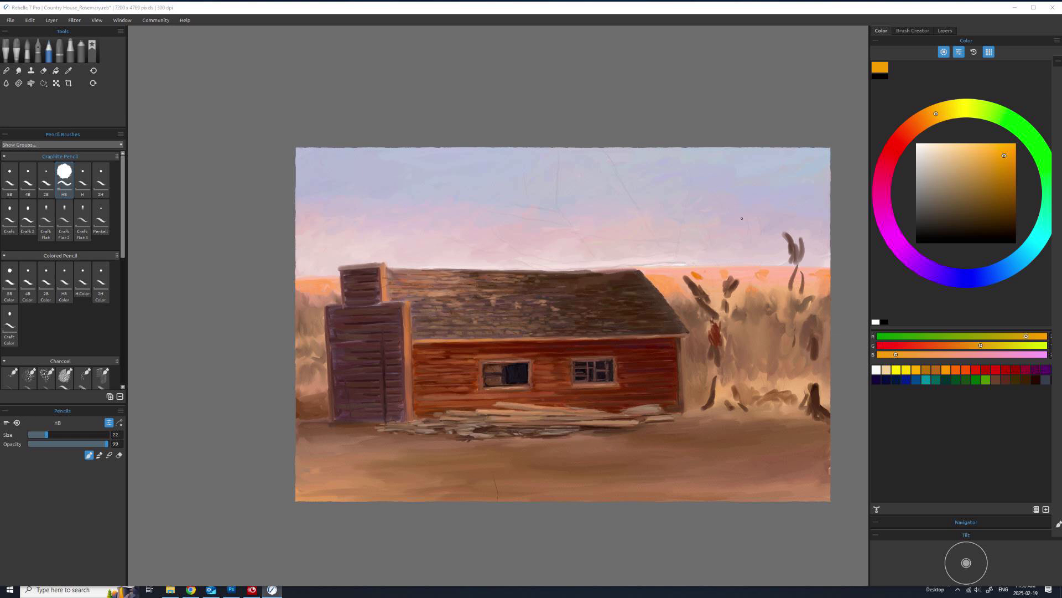
Make the Trees layer visible and compare it with the Main paint layer temporarily hidden.
{"action": "left_click", "coordinate": [946, 31]}
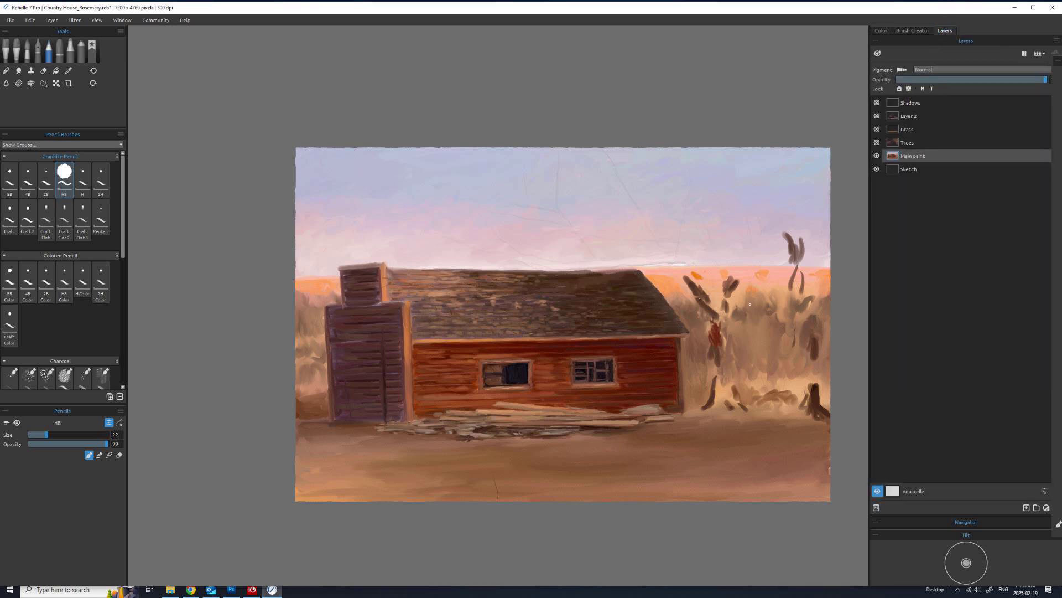
{"action": "left_click", "coordinate": [876, 143]}
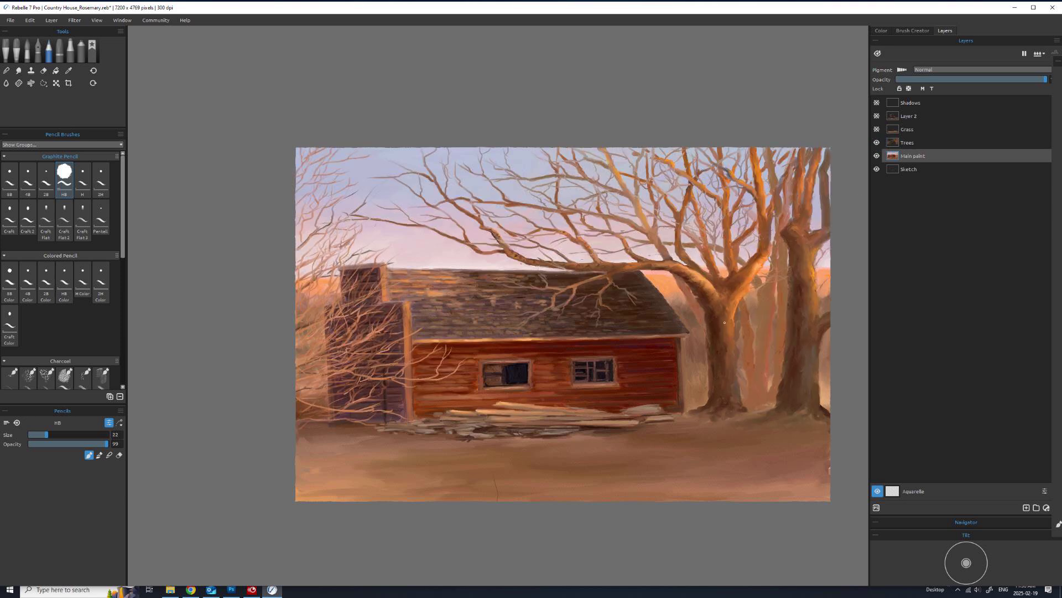
{"action": "left_click", "coordinate": [876, 156]}
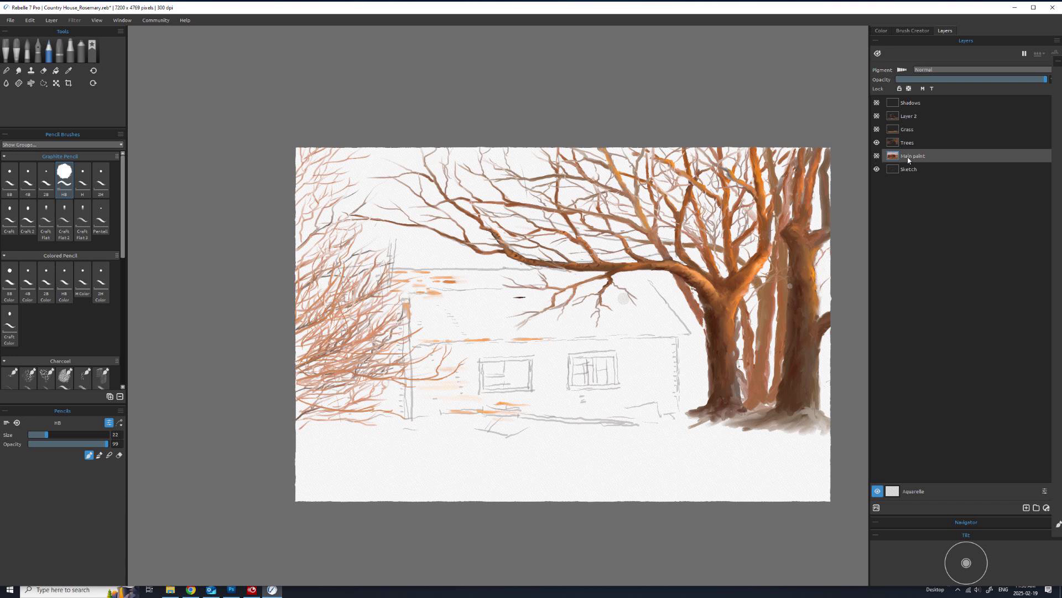
{"action": "left_click", "coordinate": [876, 156]}
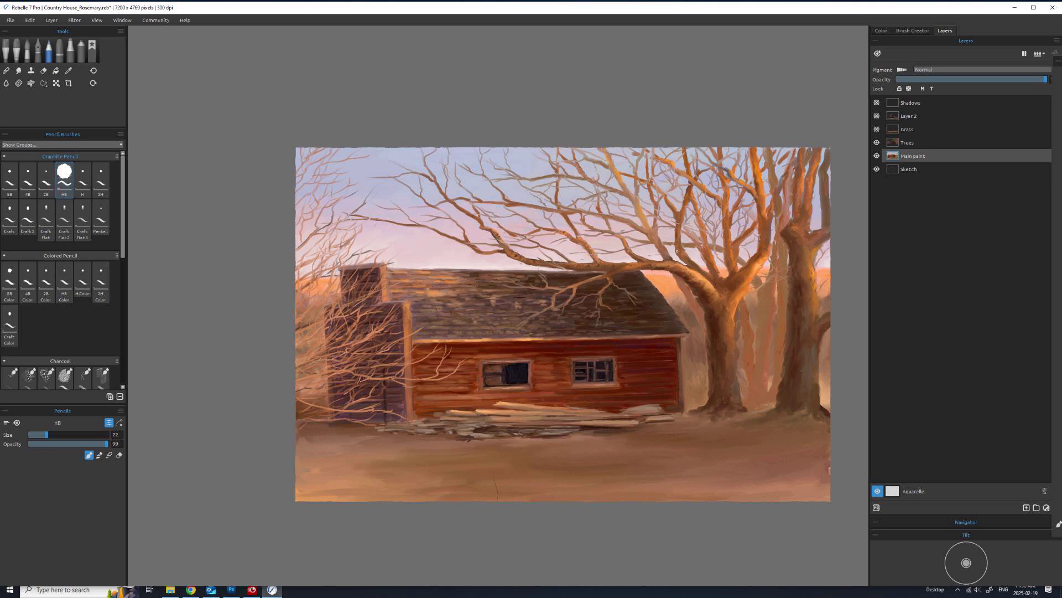
Make the Grass layer visible and inspect it with the Main paint and Trees layers temporarily hidden.
{"action": "left_click", "coordinate": [920, 131]}
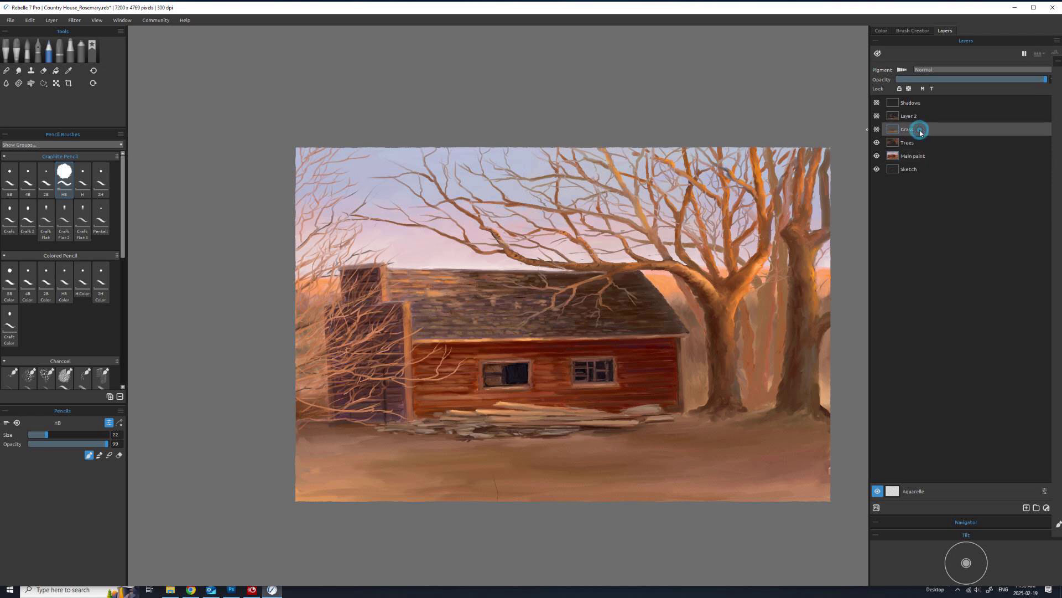
{"action": "left_click", "coordinate": [876, 129]}
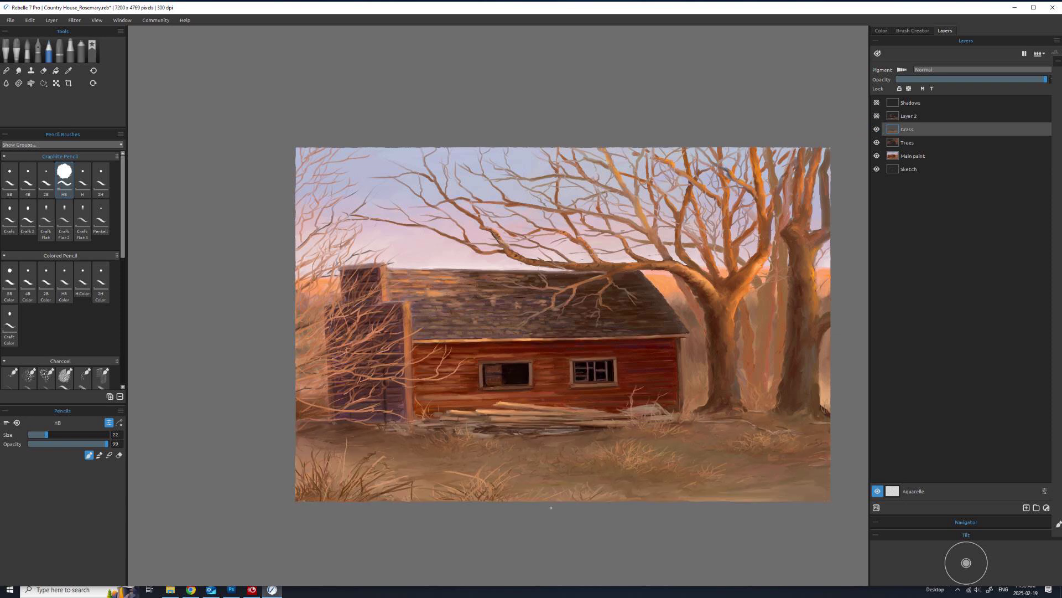
{"action": "left_click", "coordinate": [877, 156]}
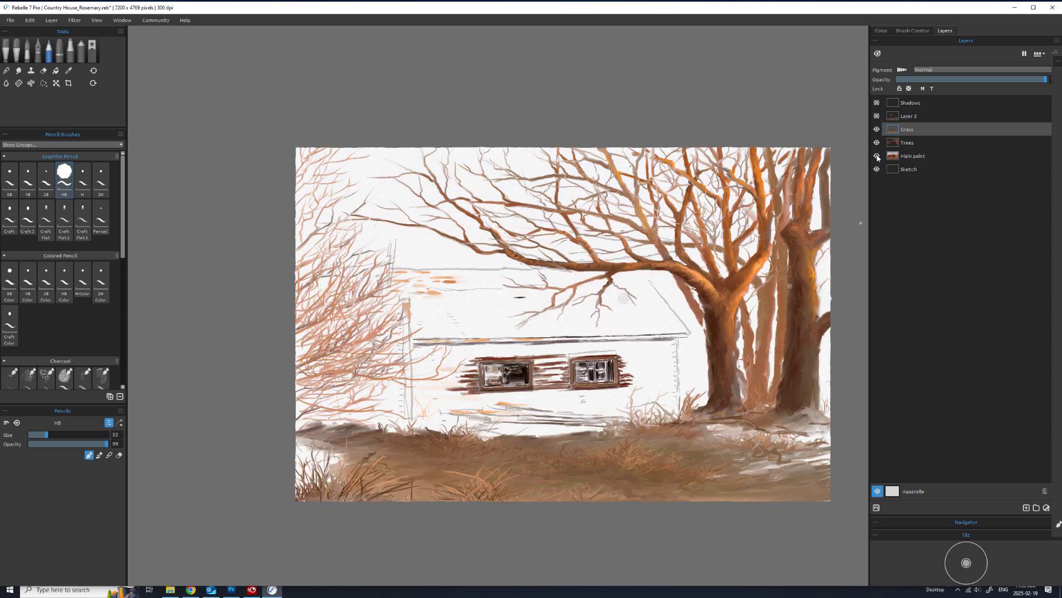
{"action": "left_click", "coordinate": [877, 155]}
{"action": "left_click", "coordinate": [877, 155]}
{"action": "left_click", "coordinate": [877, 142]}
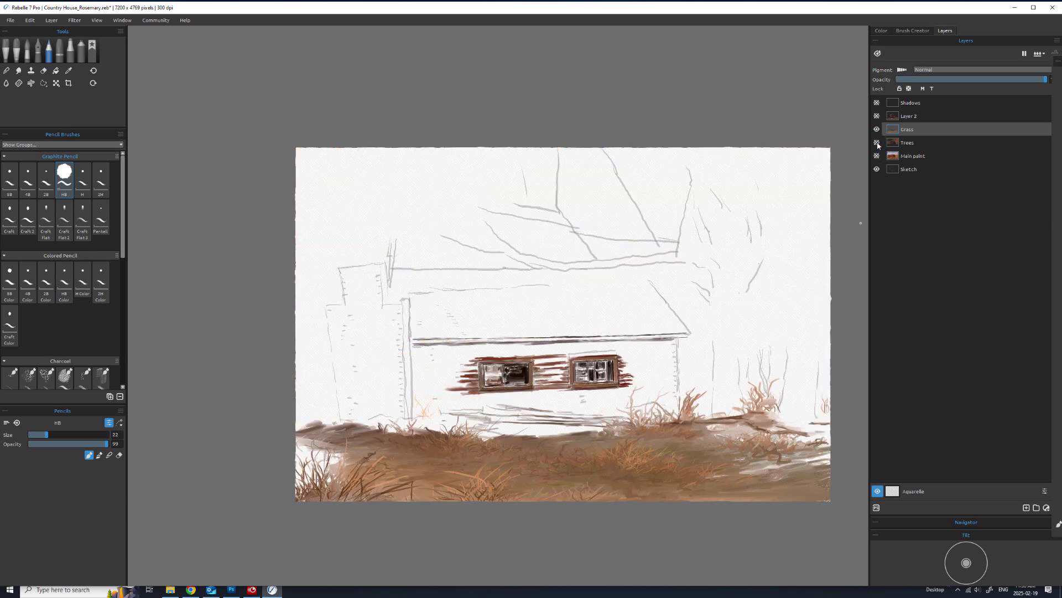
{"action": "left_click", "coordinate": [877, 142]}
{"action": "left_click", "coordinate": [877, 155]}
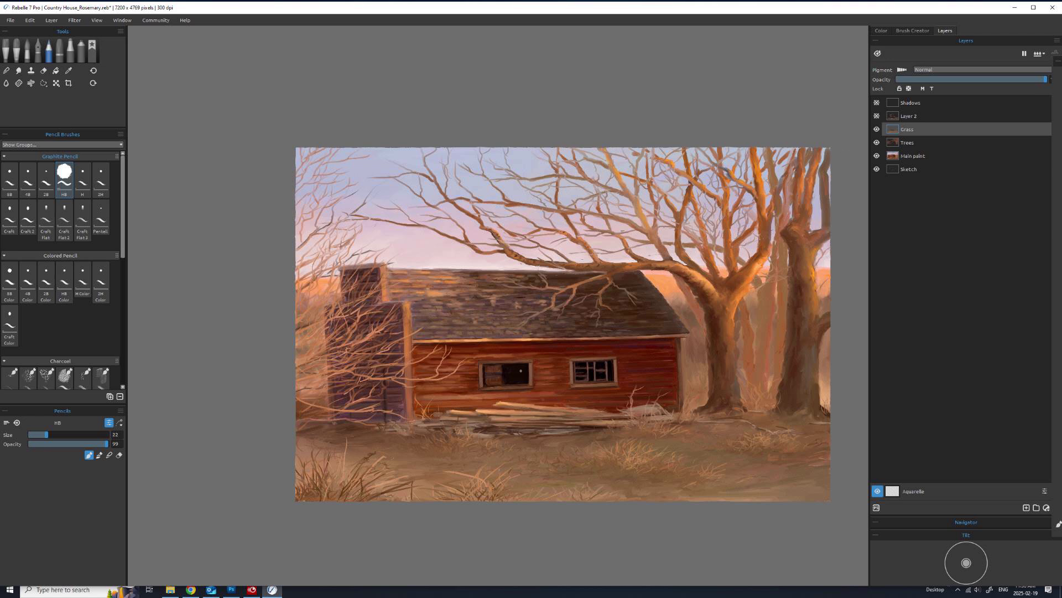
Make Layer 2 and the Shadows layer visible, selecting each to show its opacity.
{"action": "left_click", "coordinate": [877, 116]}
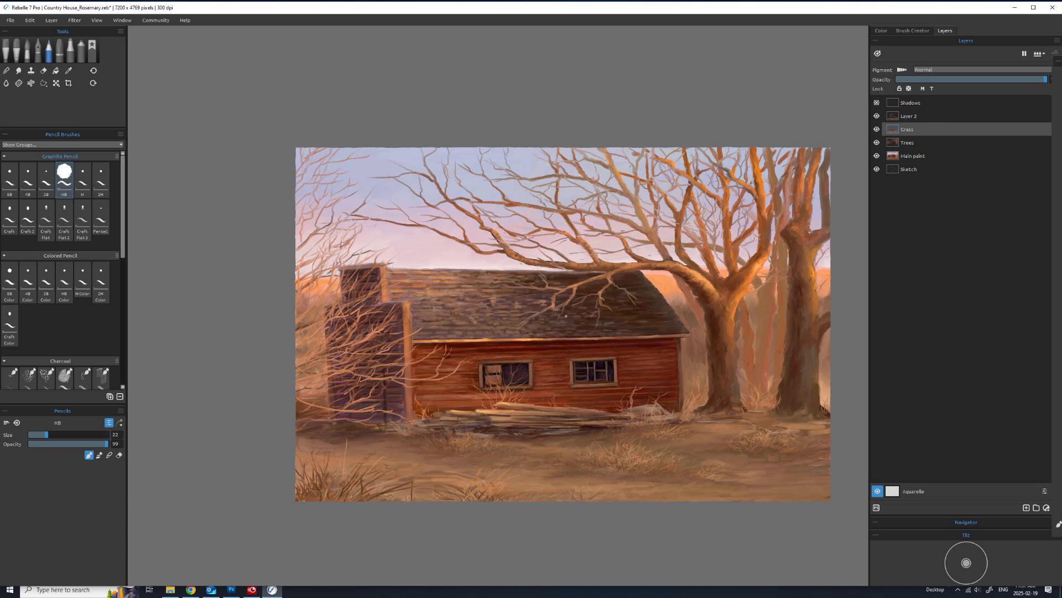
{"action": "left_click", "coordinate": [916, 117]}
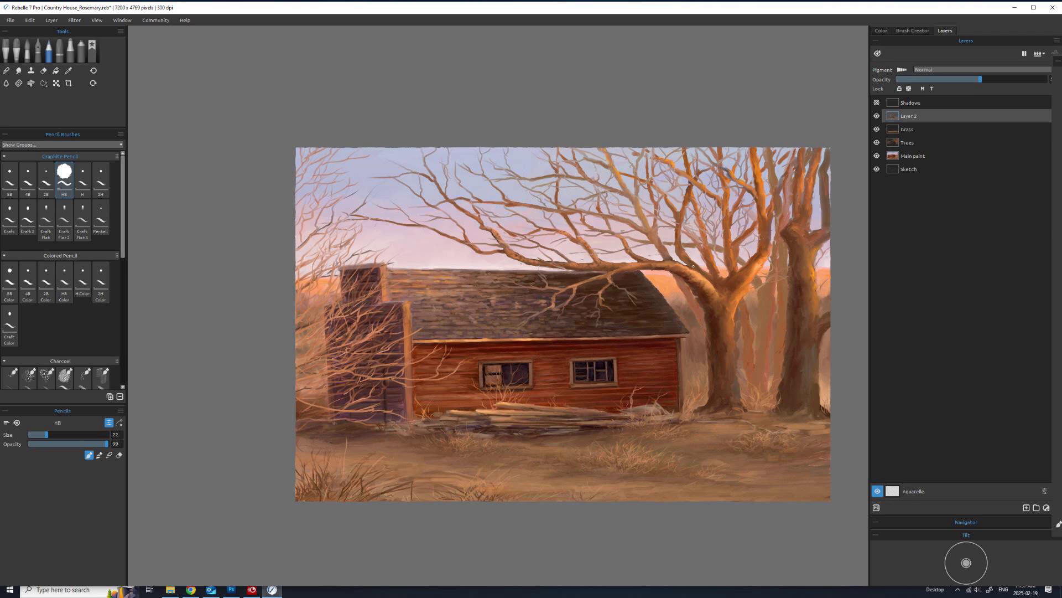
{"action": "left_click", "coordinate": [928, 101]}
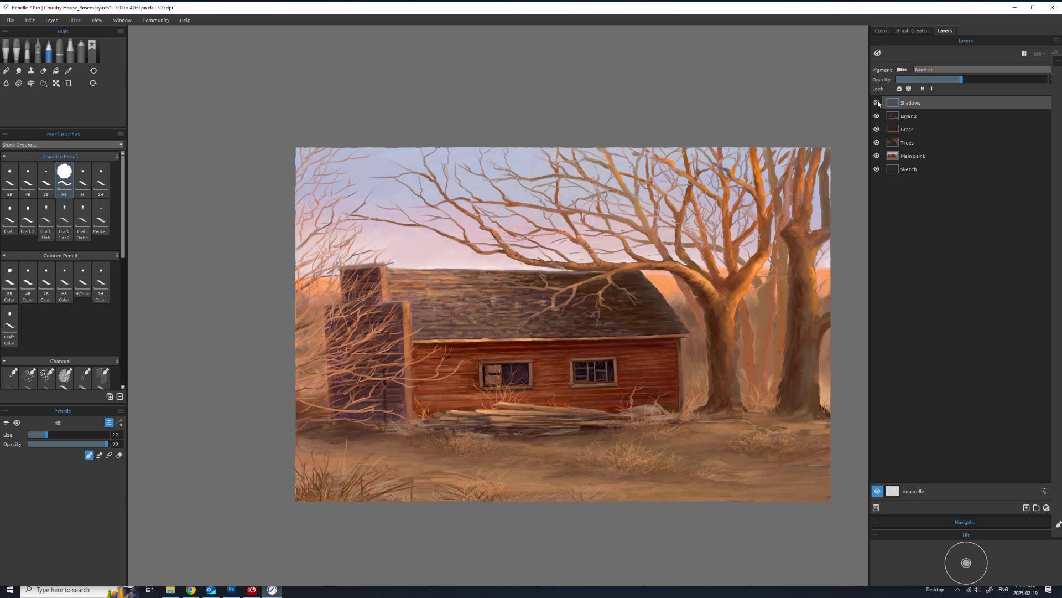
{"action": "left_click", "coordinate": [877, 103]}
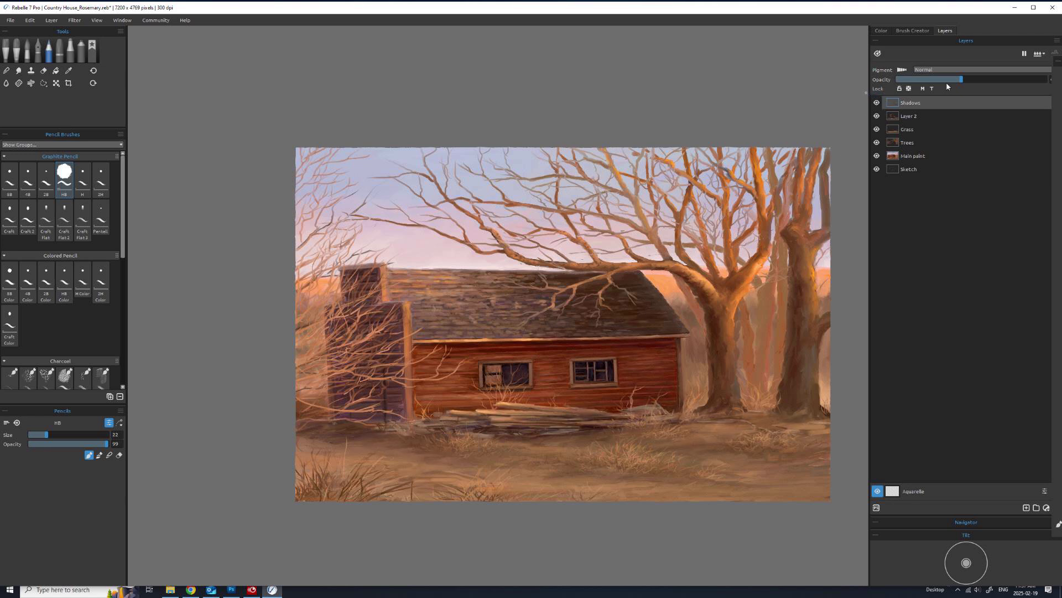
Isolate the Shadows layer over the sketch by hiding Layer 2, Grass, Trees and Main paint, and toggle the shadows off and on.
{"action": "left_click", "coordinate": [877, 116]}
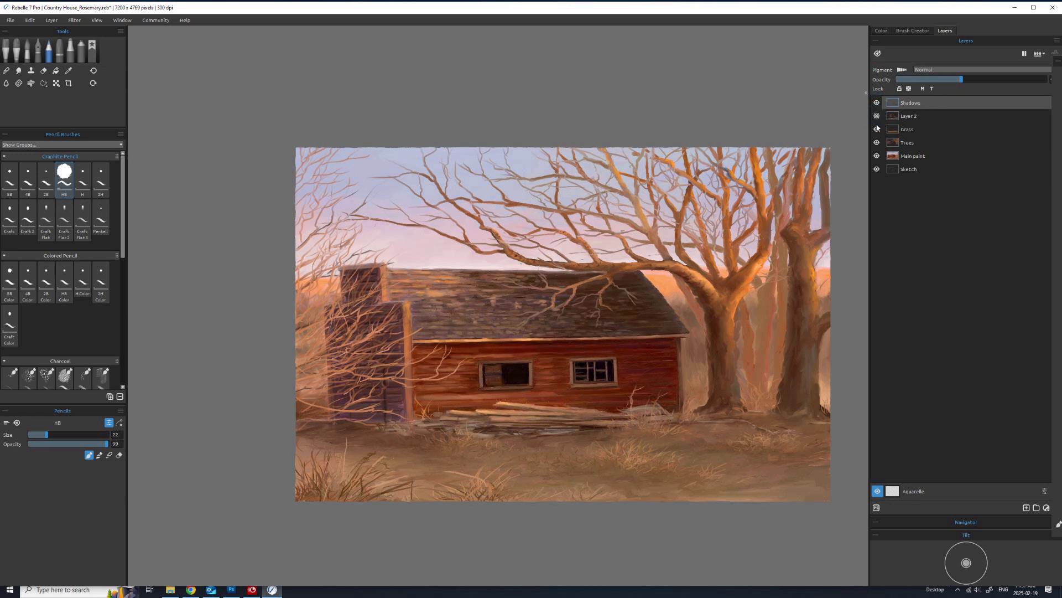
{"action": "left_click", "coordinate": [877, 129]}
{"action": "left_click", "coordinate": [877, 142]}
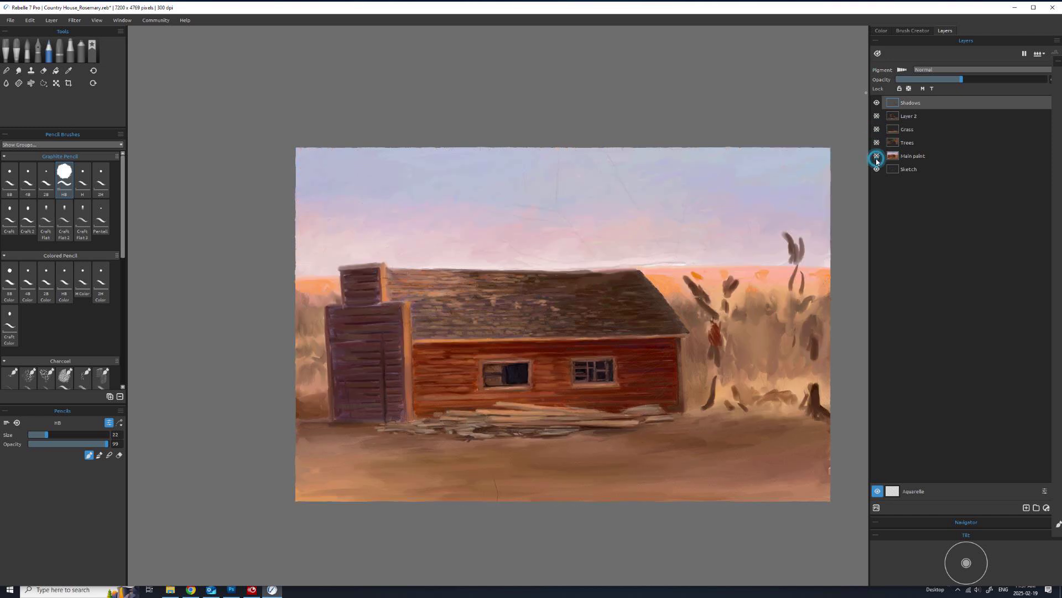
{"action": "left_click", "coordinate": [877, 156]}
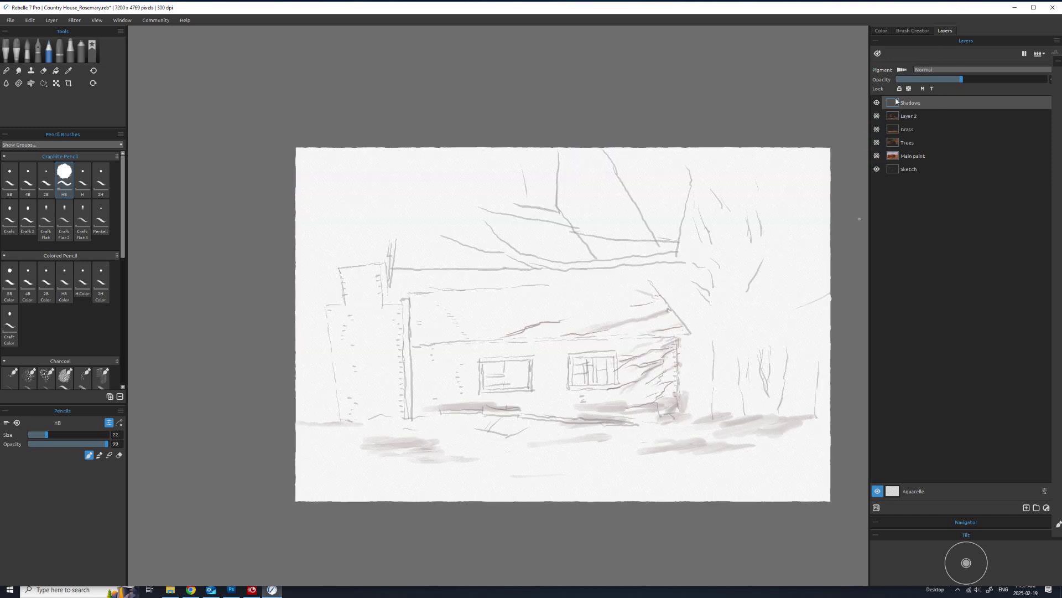
{"action": "left_click", "coordinate": [877, 103]}
{"action": "left_click", "coordinate": [877, 103]}
Show Layer 2, Grass, Trees and Main paint again to bring back the full painting.
{"action": "left_click", "coordinate": [877, 115]}
{"action": "left_click", "coordinate": [877, 129]}
{"action": "left_click", "coordinate": [876, 143]}
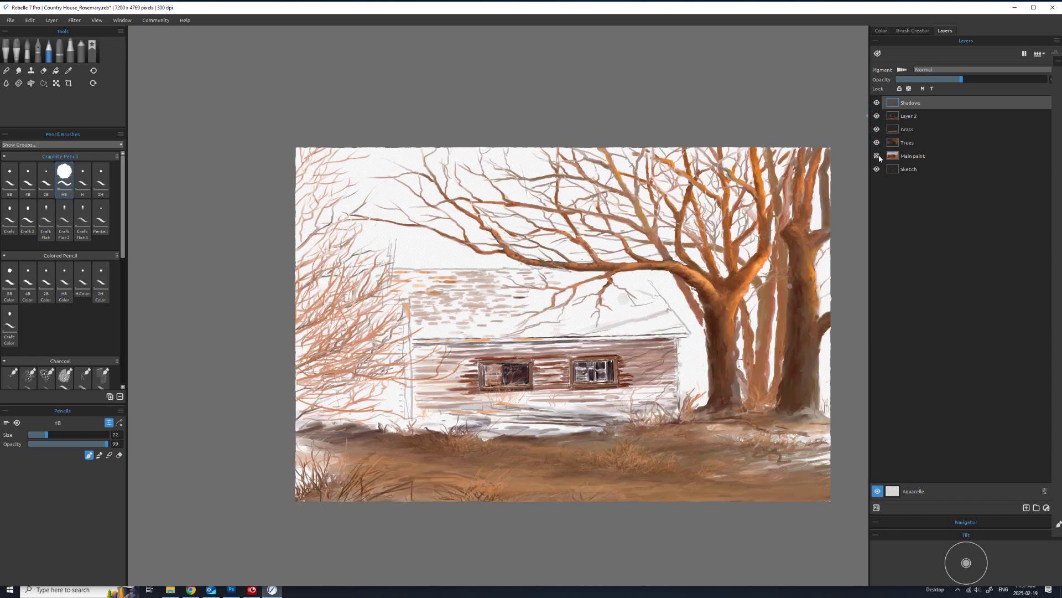
{"action": "left_click", "coordinate": [877, 155]}
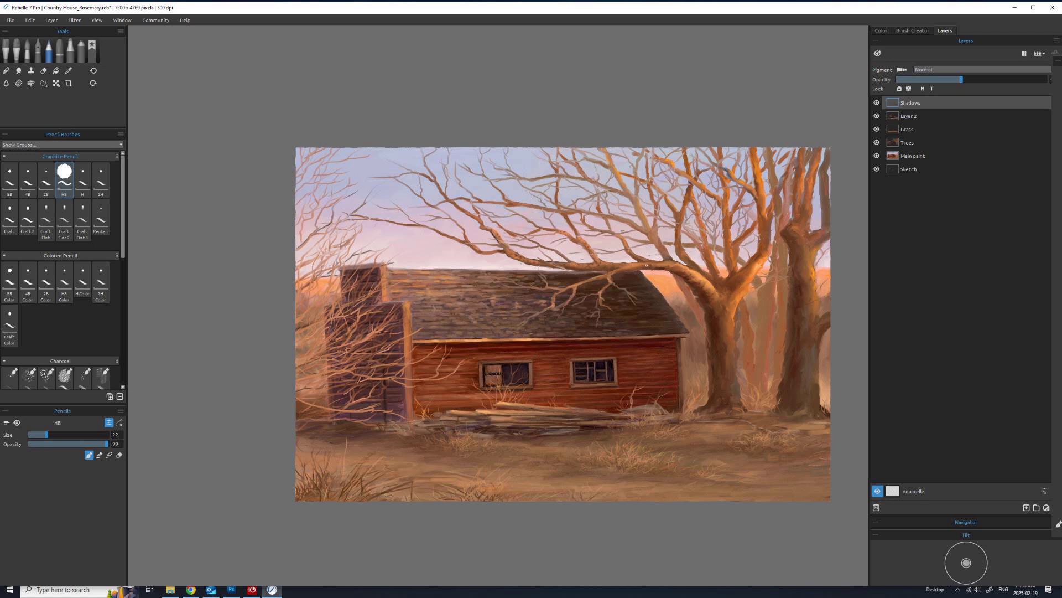
Check the NanoPixel Export picture size at 4x4 (400%) and 1x1 (100%), and close the dialog without exporting.
{"action": "left_click", "coordinate": [10, 20]}
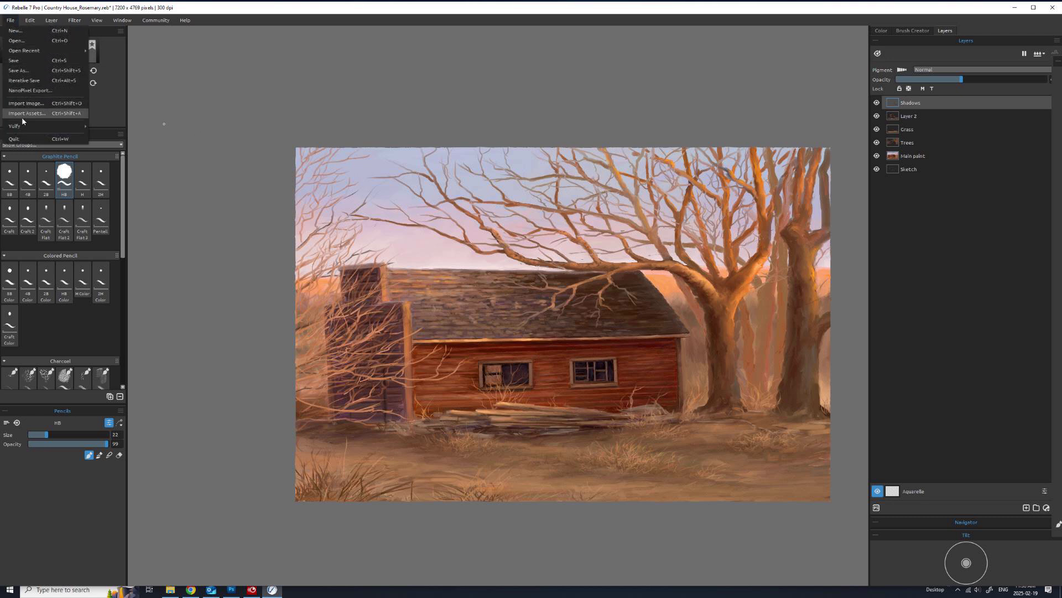
{"action": "left_click", "coordinate": [23, 91]}
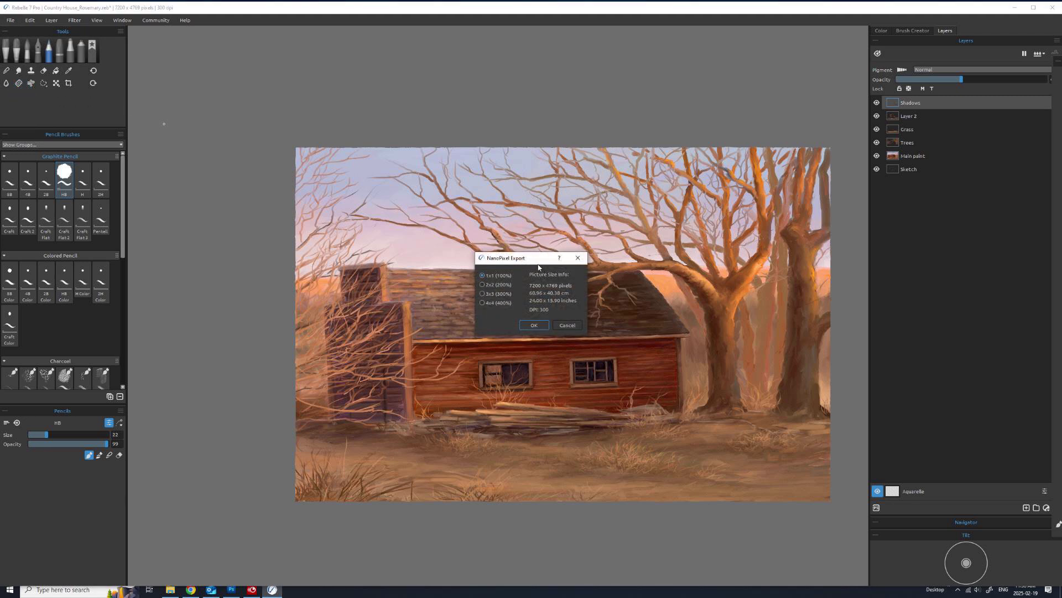
{"action": "left_click_drag", "start_coordinate": [538, 267], "coordinate": [561, 50]}
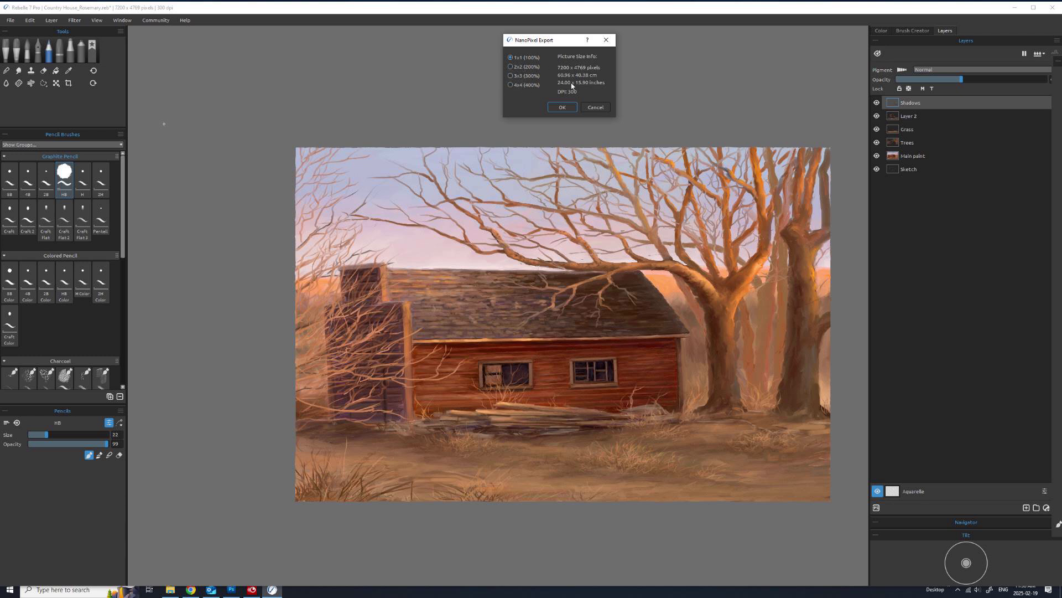
{"action": "left_click", "coordinate": [514, 87]}
{"action": "left_click", "coordinate": [511, 58]}
{"action": "left_click", "coordinate": [596, 106]}
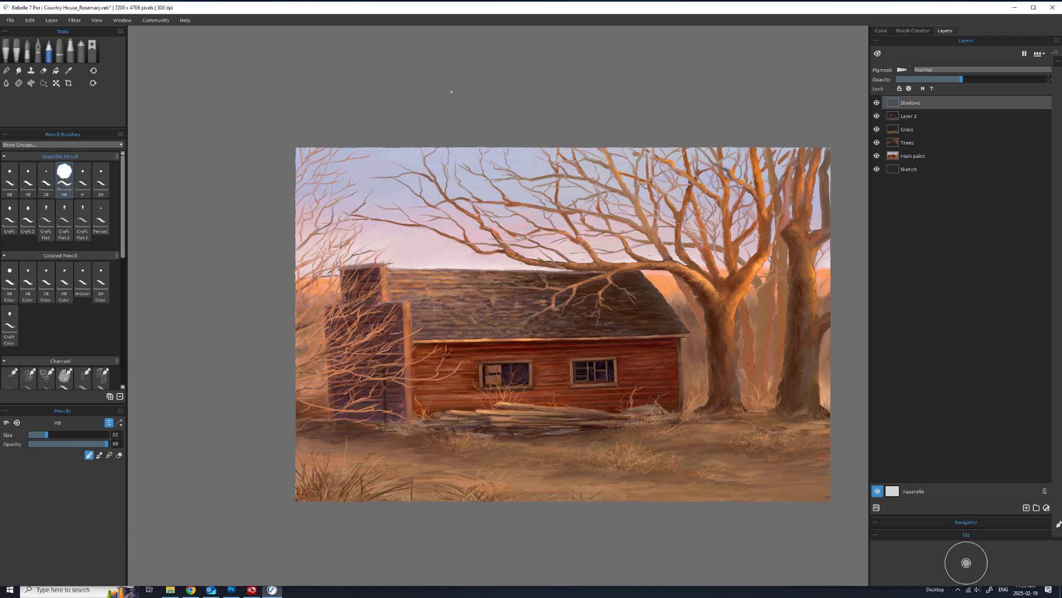